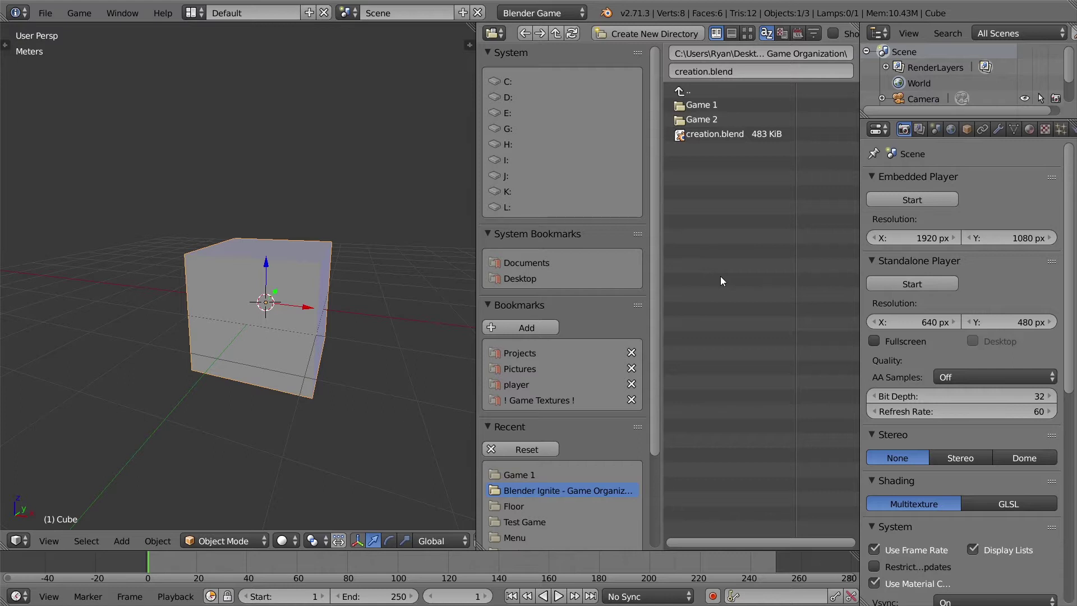
{"action": "scroll", "coordinate": [279, 307], "scroll_direction": "down", "scroll_amount": 3}
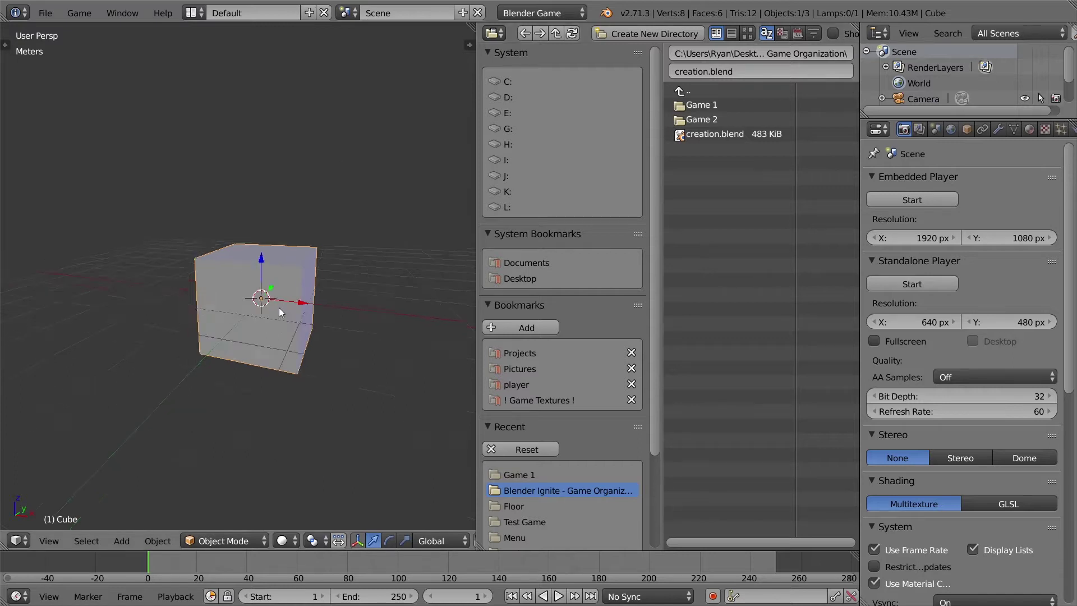
{"action": "mouse_move", "coordinate": [284, 312]}
{"action": "middle_mouse_down"}
{"action": "mouse_move", "coordinate": [321, 327]}
{"action": "mouse_move", "coordinate": [348, 312]}
{"action": "mouse_move", "coordinate": [264, 308]}
{"action": "middle_mouse_up"}
{"action": "scroll", "coordinate": [265, 309], "scroll_direction": "down", "scroll_amount": 3}
{"action": "scroll", "coordinate": [264, 308], "scroll_direction": "up", "scroll_amount": 7}
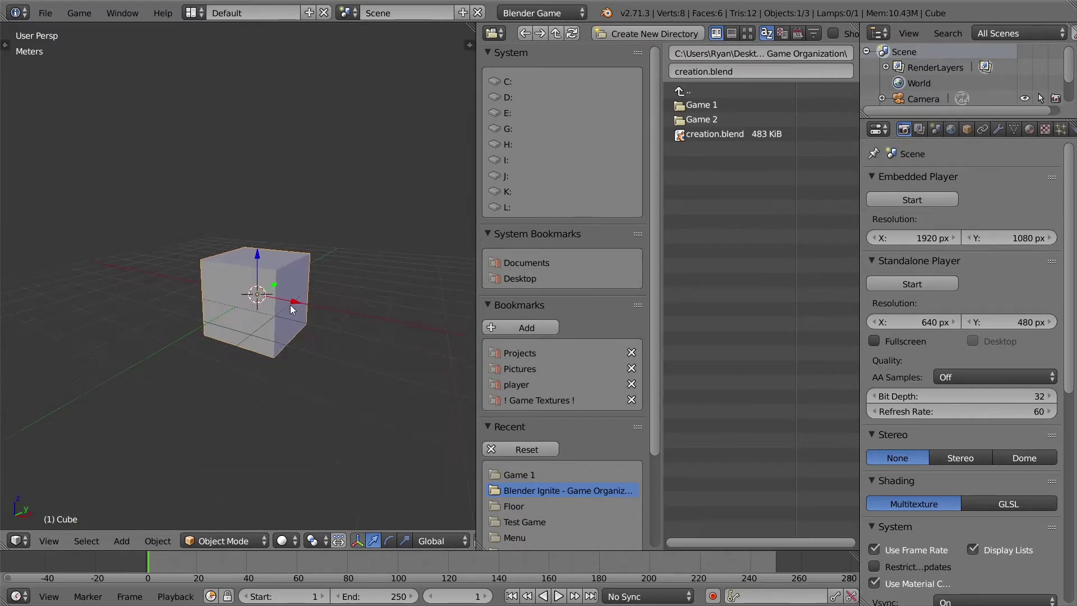
{"action": "middle_click_drag", "start_coordinate": [340, 306], "coordinate": [315, 315]}
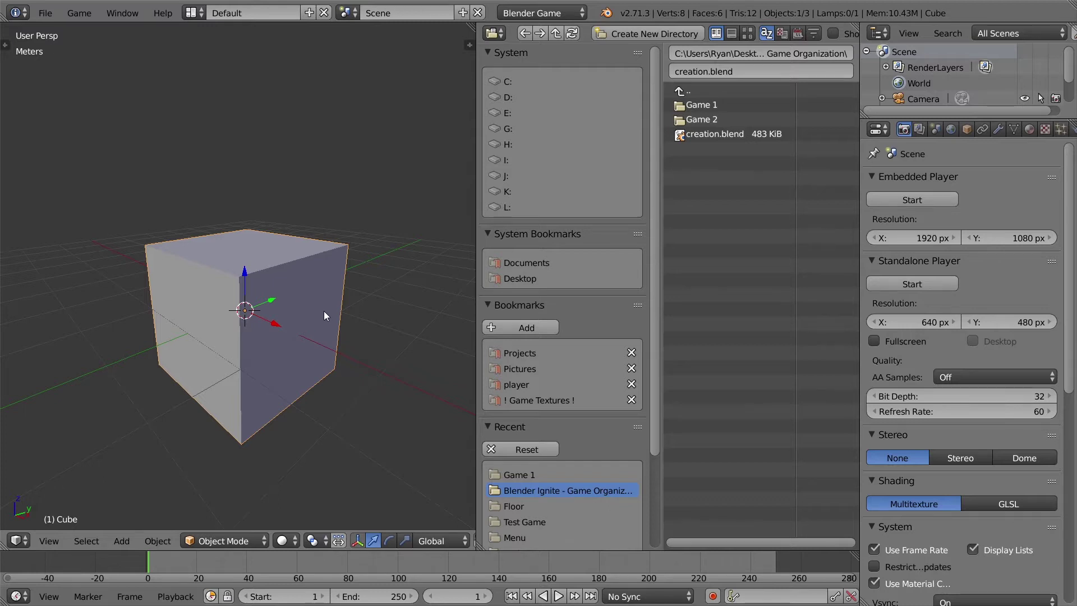
{"action": "scroll", "coordinate": [324, 312], "scroll_direction": "down", "scroll_amount": 4}
{"action": "scroll", "coordinate": [324, 313], "scroll_direction": "up", "scroll_amount": 4}
Start a Save As Game Engine Runtime export and select game_1.exe among the runtime files in the Game 1 folder.
{"action": "left_click", "coordinate": [46, 13]}
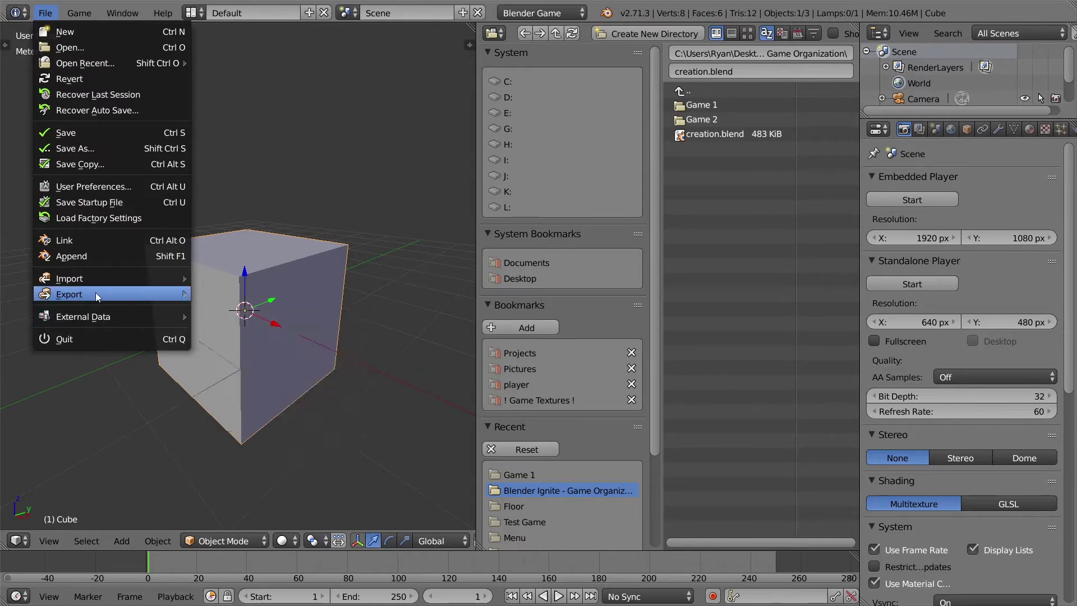
{"action": "mouse_move", "coordinate": [96, 296]}
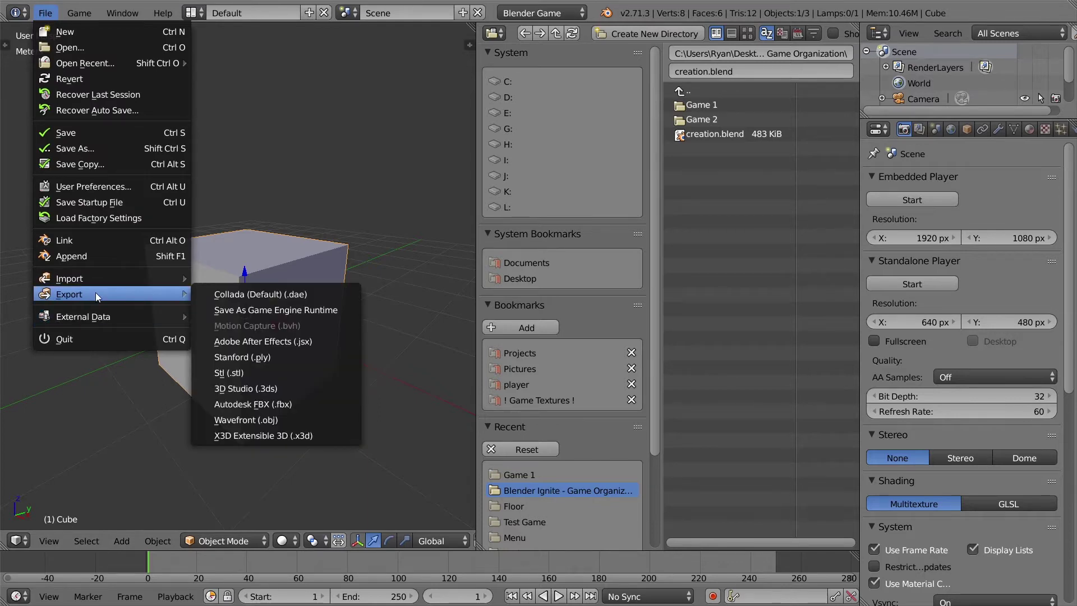
{"action": "left_click", "coordinate": [301, 310]}
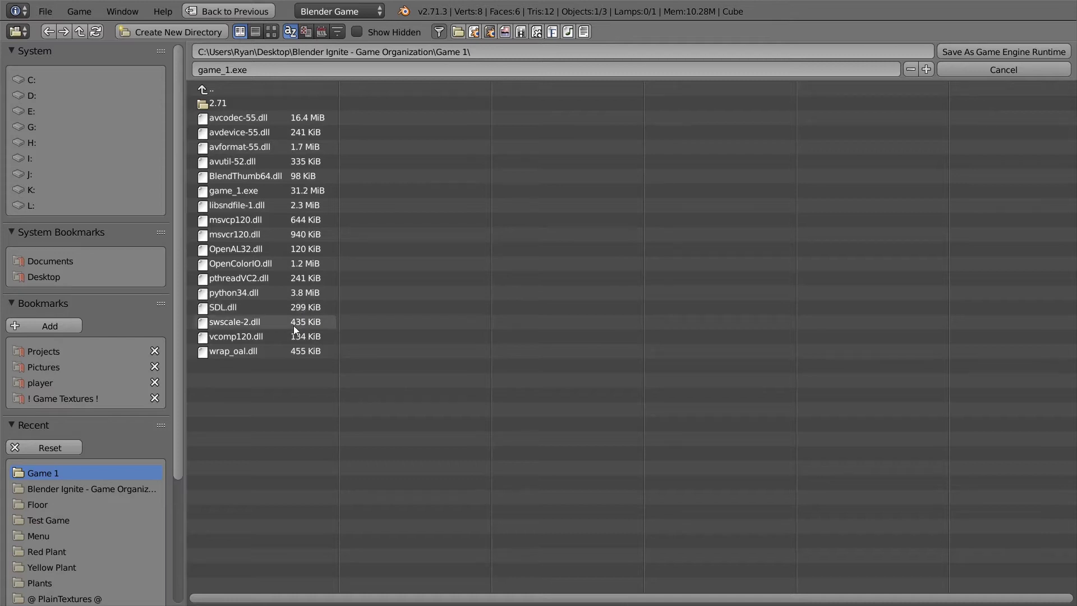
{"action": "left_click_drag", "start_coordinate": [288, 425], "coordinate": [306, 450]}
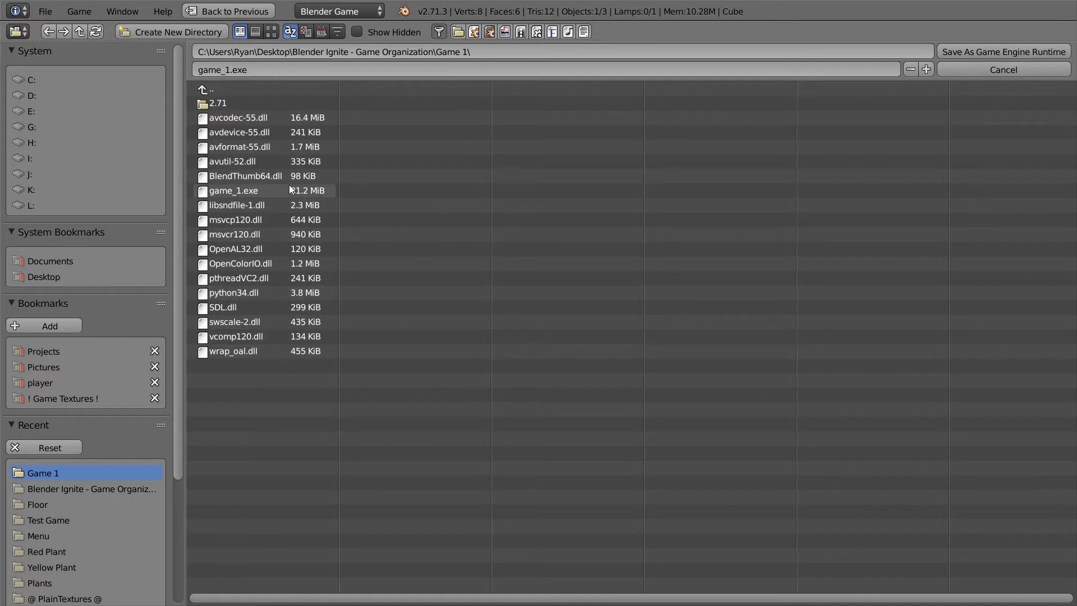
{"action": "left_click", "coordinate": [222, 192]}
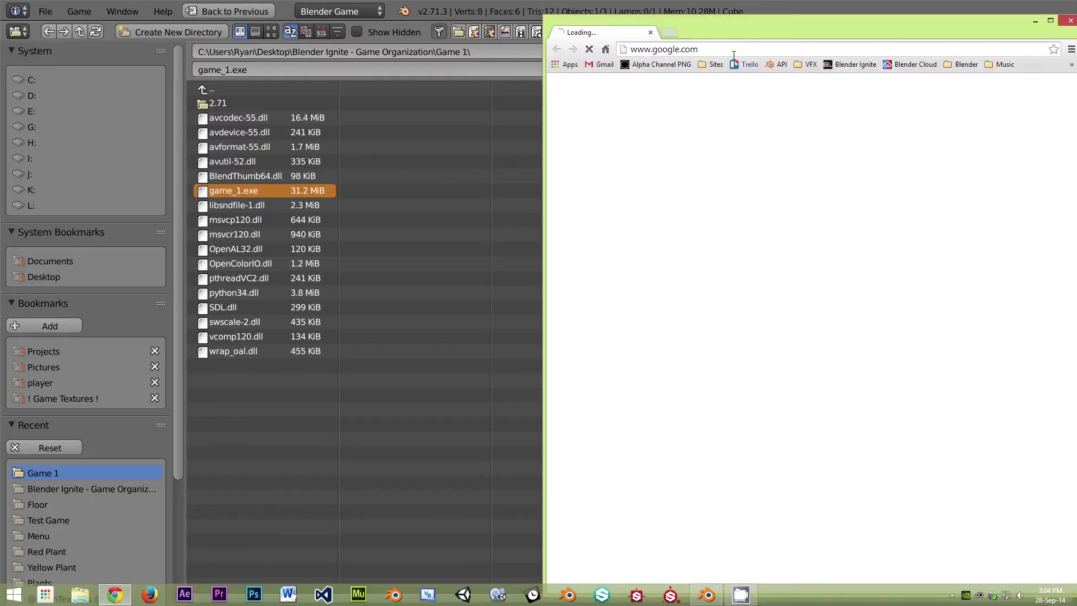
Maximise the Chrome window and open The GPL Answer Thread from the bookmarked Blender Artists Game Engine Support and Discussion forum.
{"action": "left_click_drag", "start_coordinate": [772, 25], "coordinate": [739, 26]}
{"action": "left_click_drag", "start_coordinate": [603, 28], "coordinate": [429, 10]}
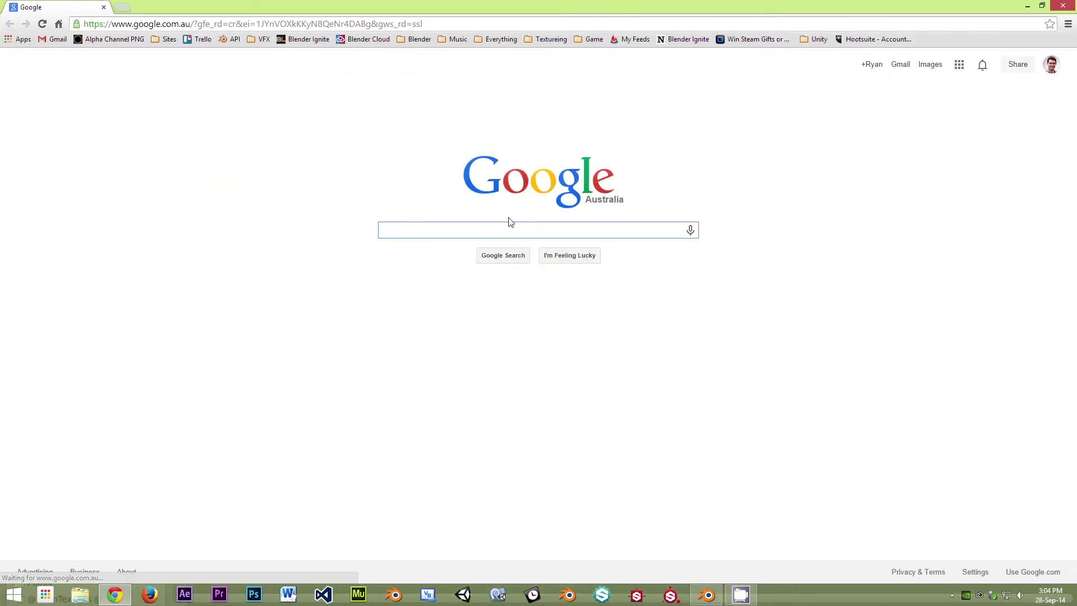
{"action": "left_click", "coordinate": [266, 43]}
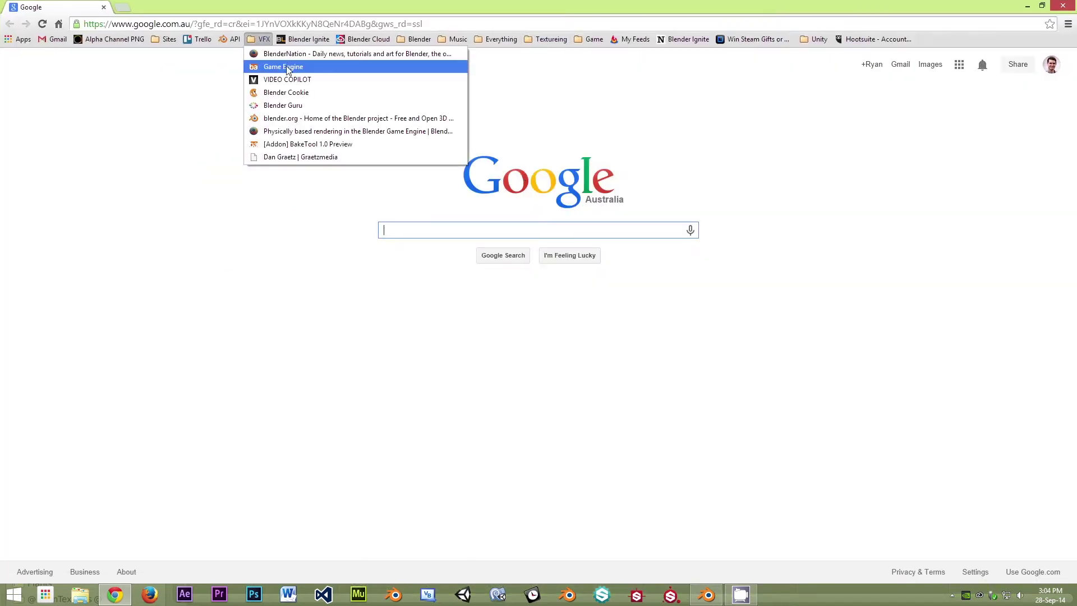
{"action": "left_click", "coordinate": [290, 65]}
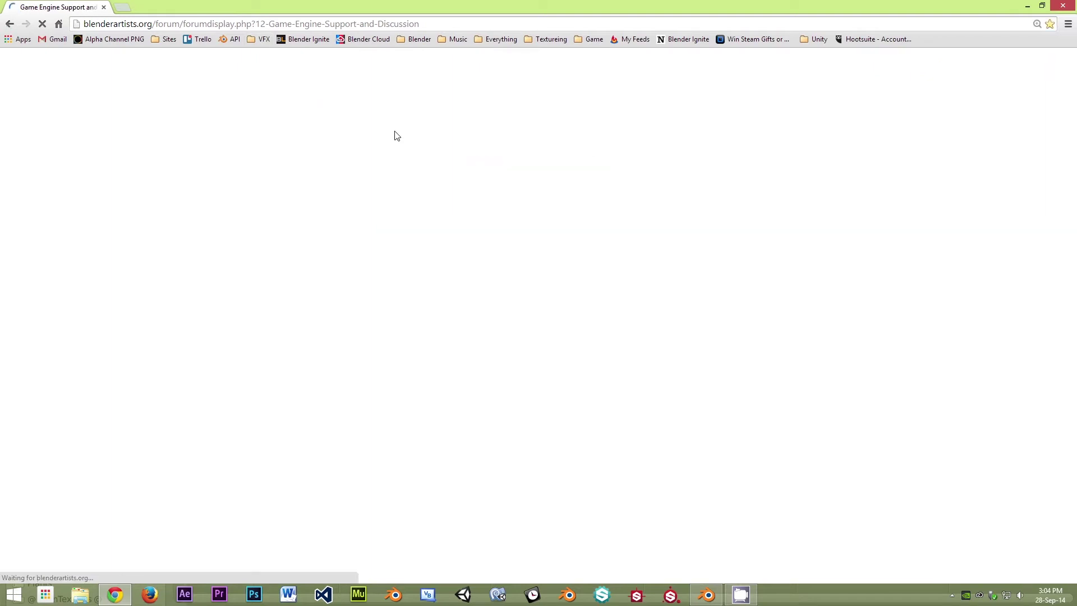
{"action": "scroll", "coordinate": [410, 299], "scroll_direction": "down", "scroll_amount": 2}
{"action": "scroll", "coordinate": [409, 303], "scroll_direction": "down", "scroll_amount": 5}
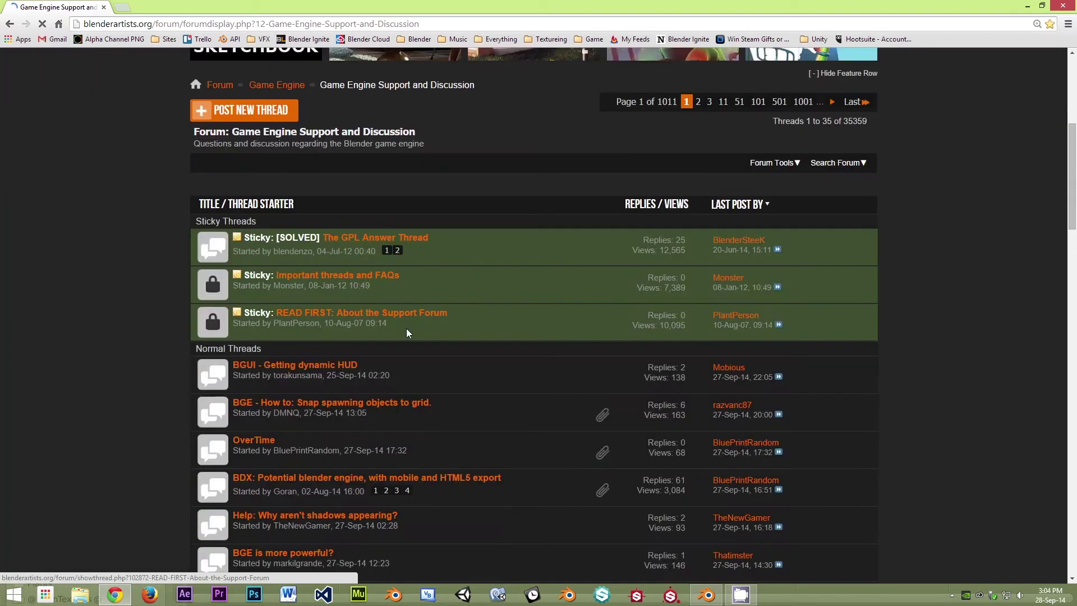
{"action": "left_click", "coordinate": [371, 238]}
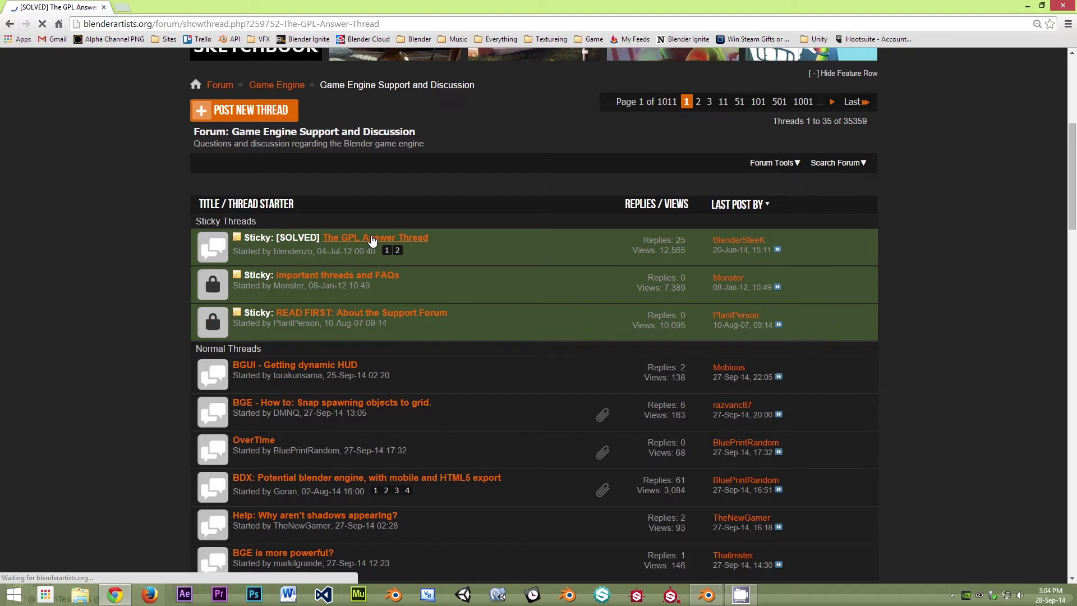
Read the FAQ answers about selling games made with Blender, then close the browser and cancel the runtime export.
{"action": "scroll", "coordinate": [371, 237], "scroll_direction": "down", "scroll_amount": 4}
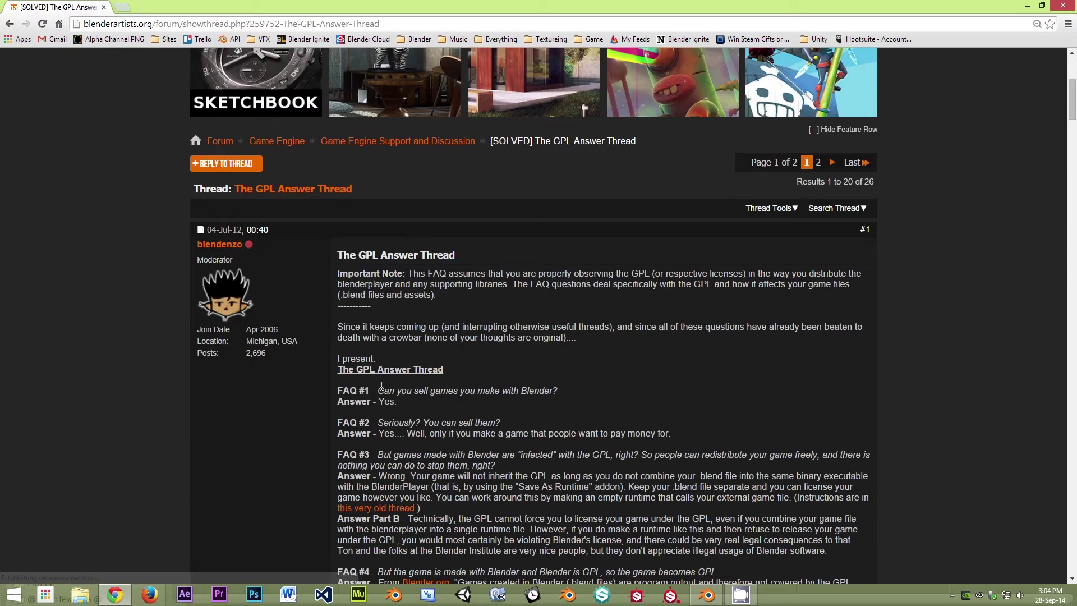
{"action": "left_click_drag", "start_coordinate": [511, 405], "coordinate": [477, 408]}
{"action": "left_click_drag", "start_coordinate": [377, 414], "coordinate": [416, 418]}
{"action": "left_click", "coordinate": [1060, 8]}
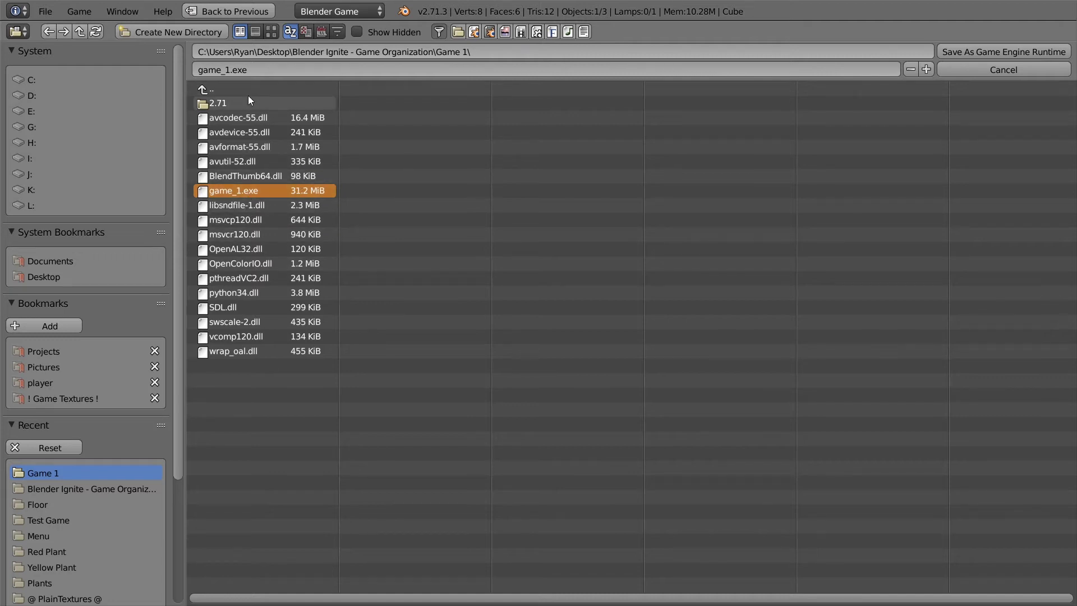
{"action": "left_click", "coordinate": [995, 68]}
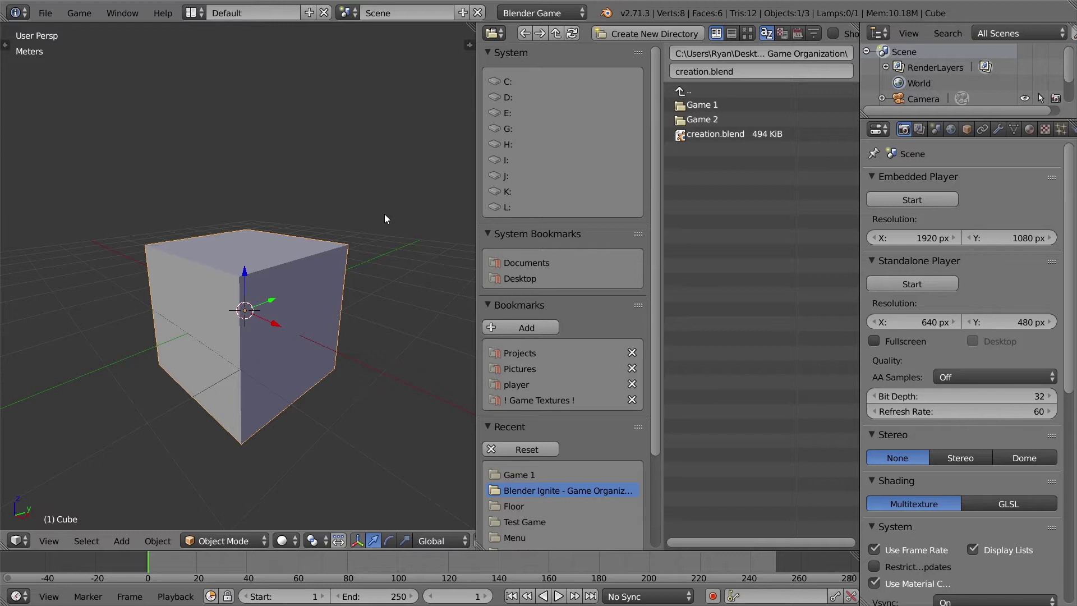
Widen the 3D view slightly and set the cube material's diffuse colour to blue.
{"action": "left_click_drag", "start_coordinate": [478, 233], "coordinate": [488, 233]}
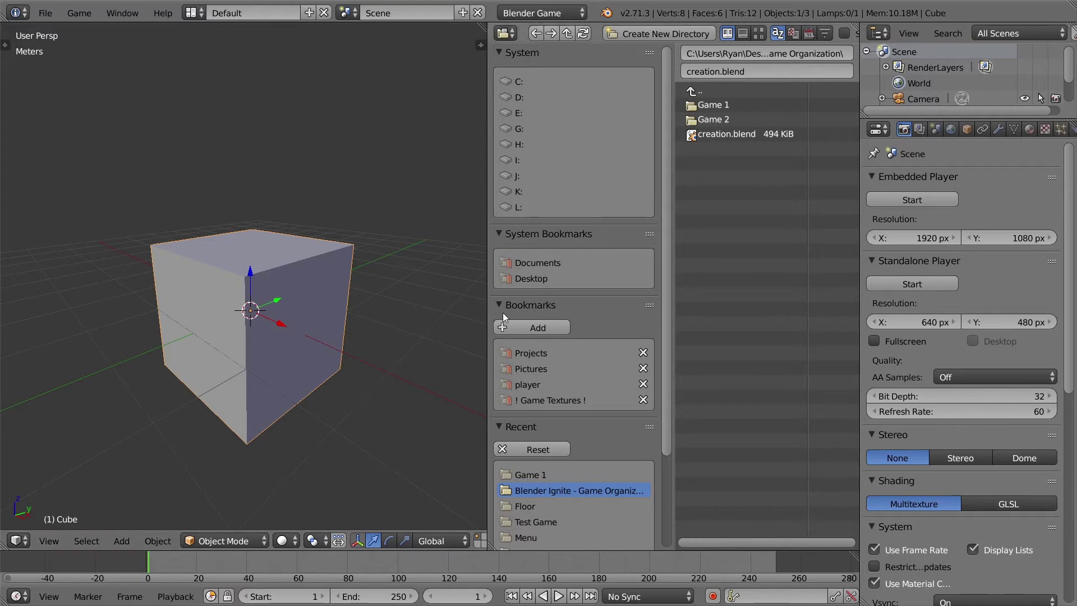
{"action": "left_click", "coordinate": [1031, 130]}
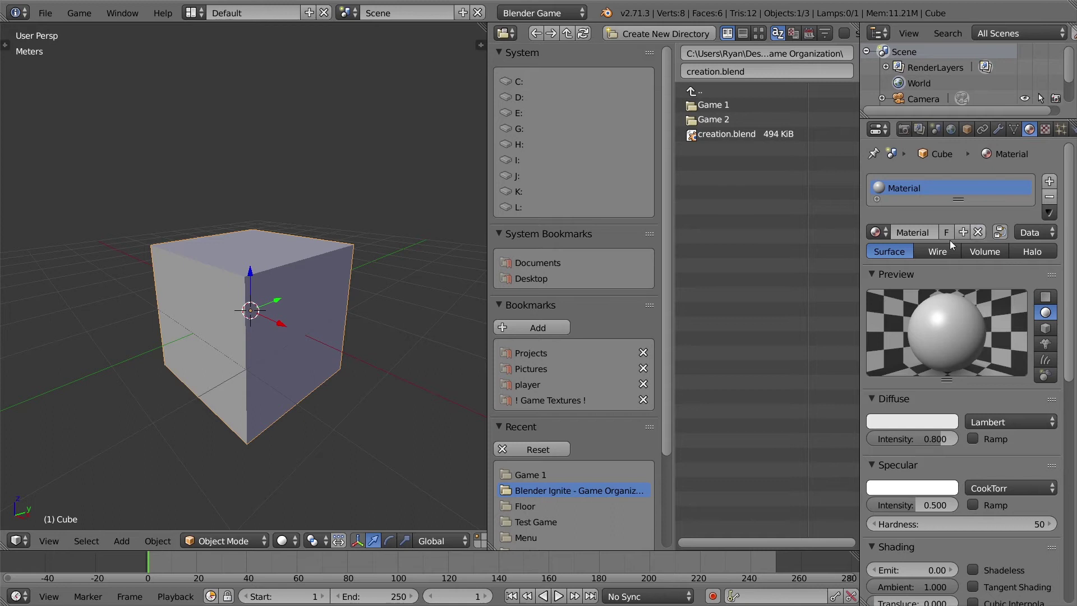
{"action": "left_click", "coordinate": [904, 424]}
{"action": "left_click", "coordinate": [904, 244]}
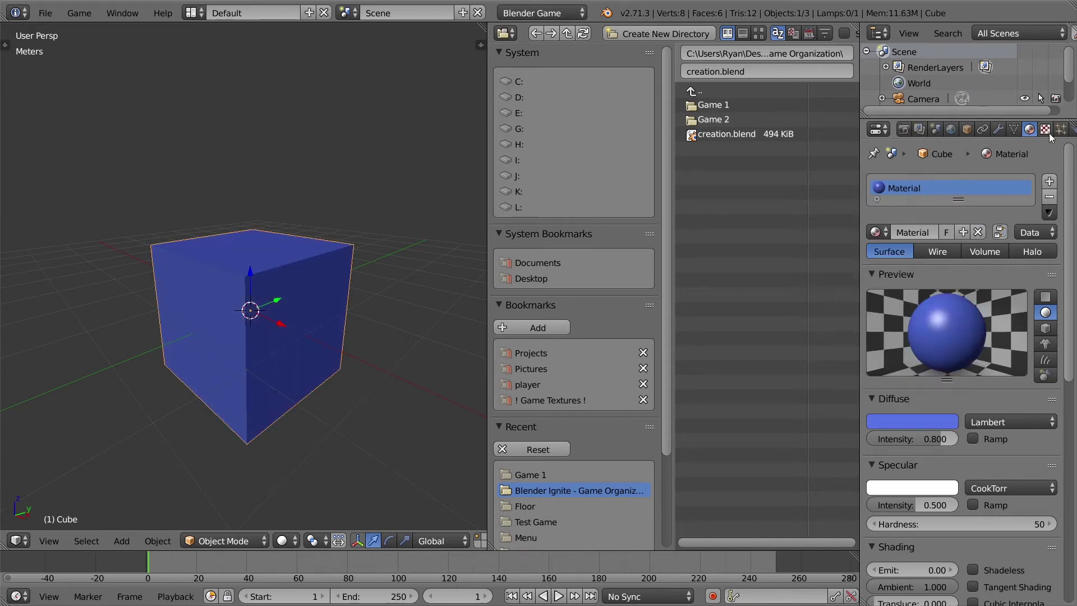
Set the type of the cube material's texture Tex to Image or Movie.
{"action": "left_click", "coordinate": [1046, 130]}
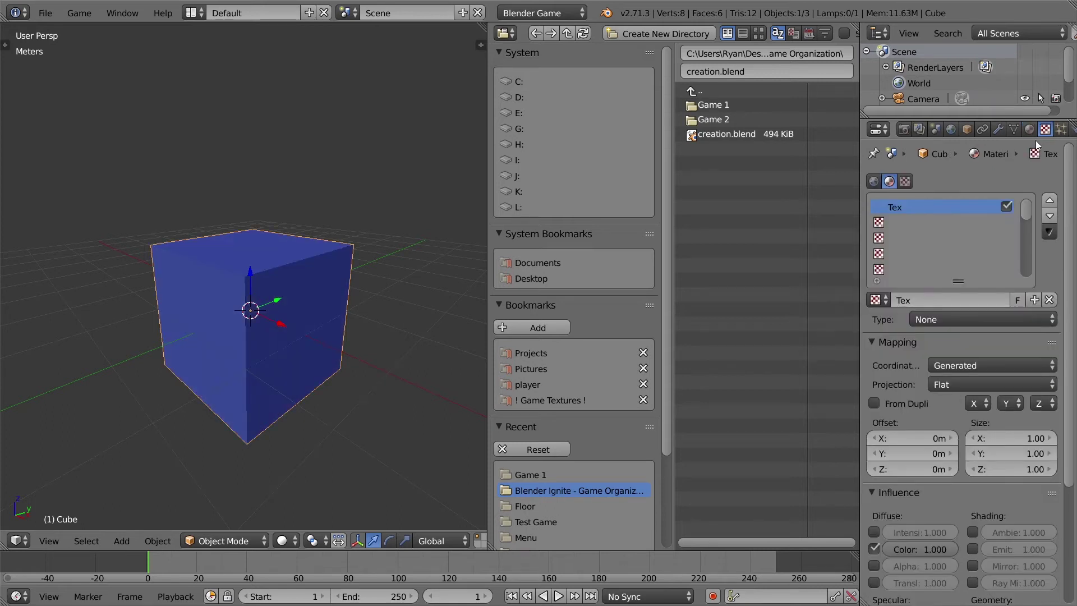
{"action": "left_click", "coordinate": [970, 318]}
{"action": "left_click", "coordinate": [992, 217]}
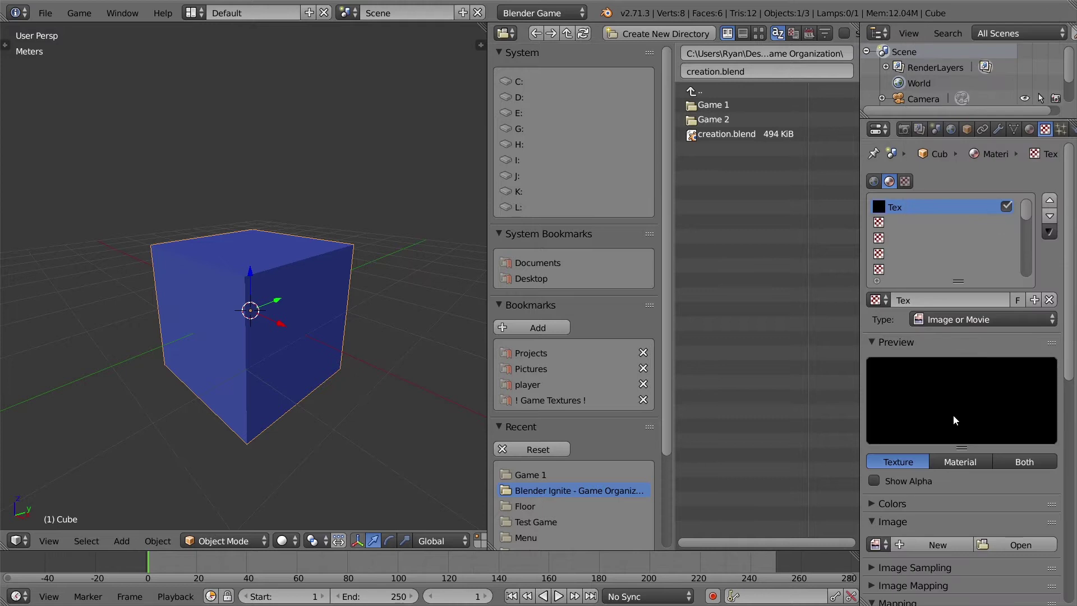
Load Decal_PlasterRemains_1k_d.tga from the Decal folder of the ! Game Textures ! bookmark as the texture's image.
{"action": "scroll", "coordinate": [953, 417], "scroll_direction": "down", "scroll_amount": 5}
{"action": "scroll", "coordinate": [952, 419], "scroll_direction": "down", "scroll_amount": 1}
{"action": "left_click", "coordinate": [1013, 412]}
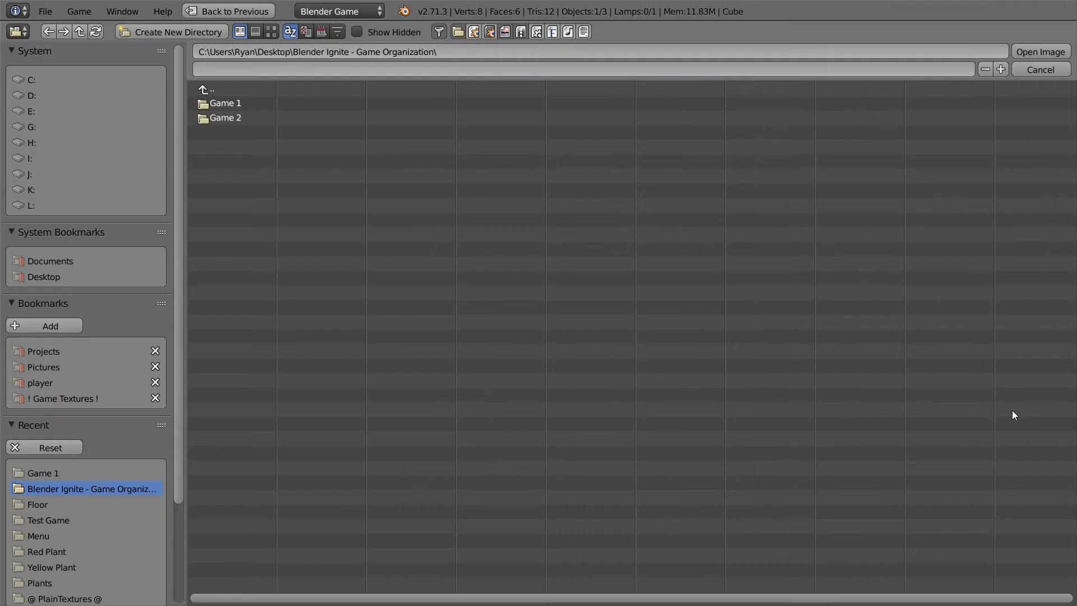
{"action": "left_click", "coordinate": [63, 398]}
{"action": "left_click", "coordinate": [246, 204]}
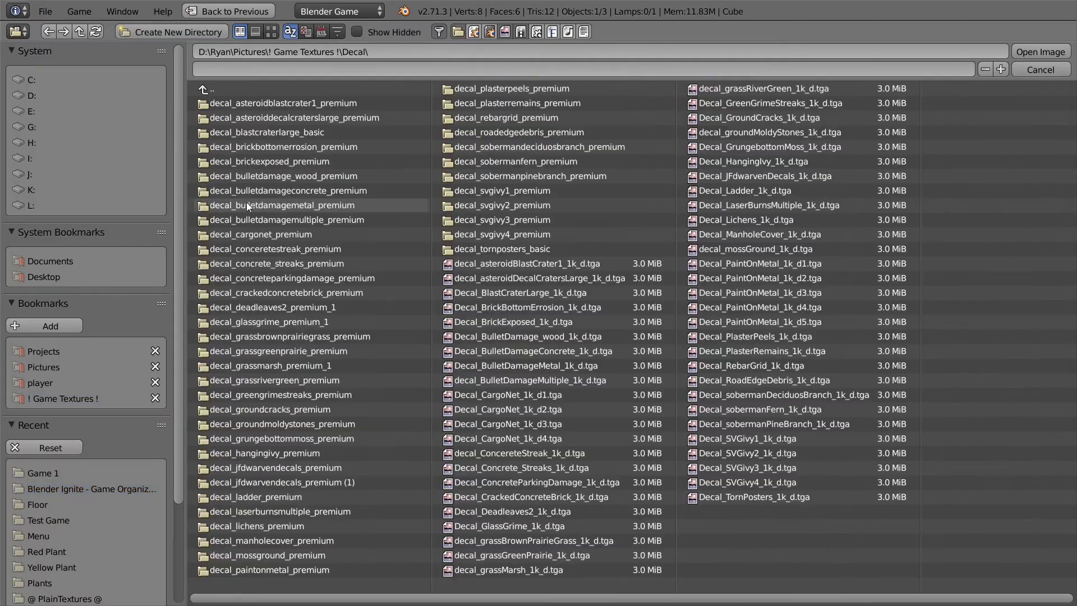
{"action": "left_click", "coordinate": [762, 351]}
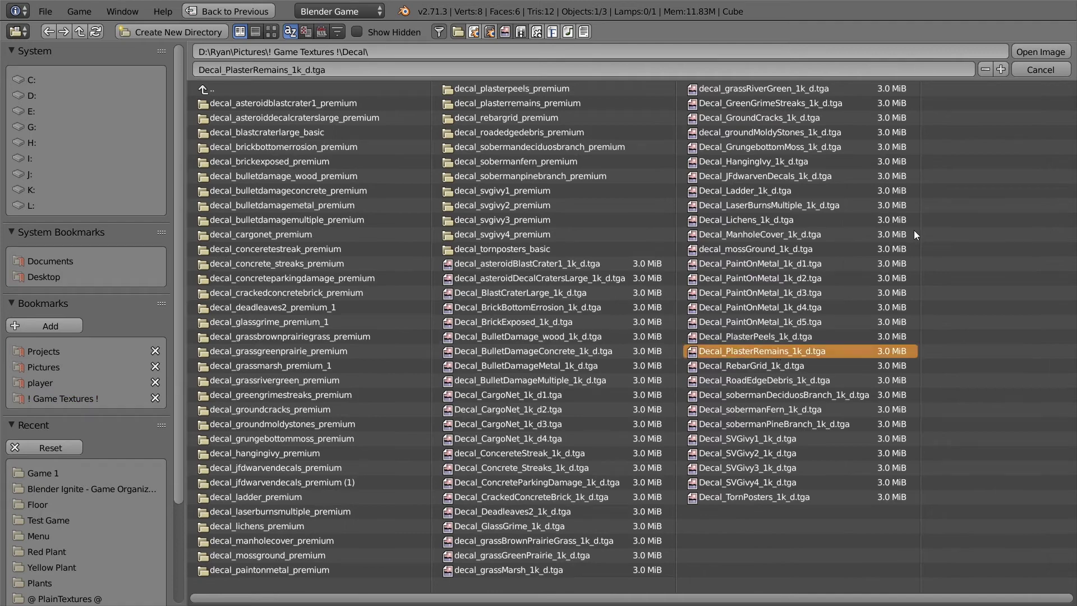
{"action": "left_click", "coordinate": [1035, 52]}
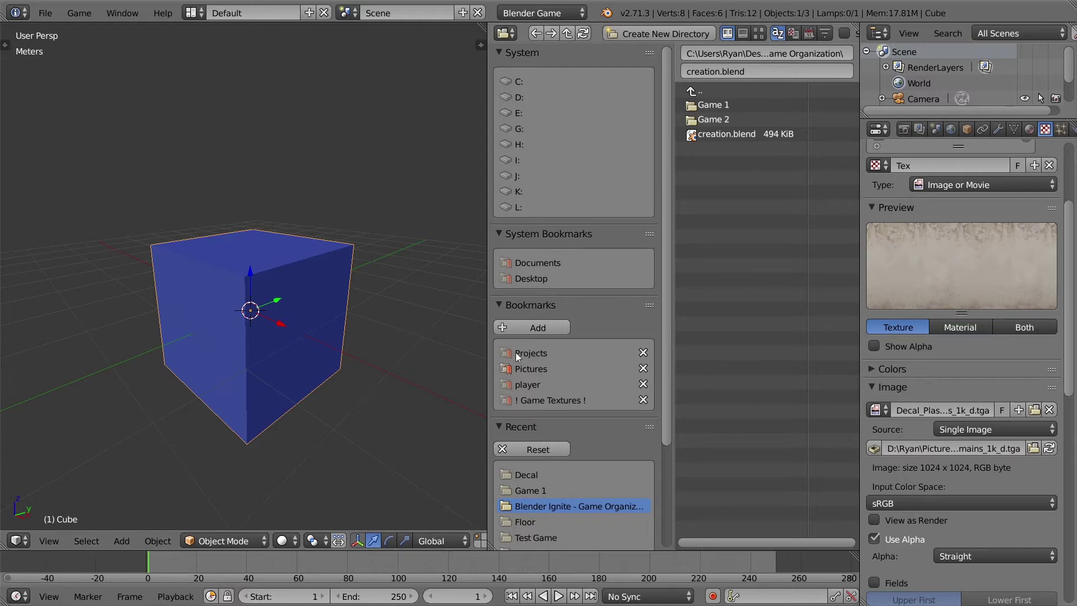
Look through the runtime files in the Game 1 folder and return to the parent Game Organization folder.
{"action": "left_click", "coordinate": [733, 108]}
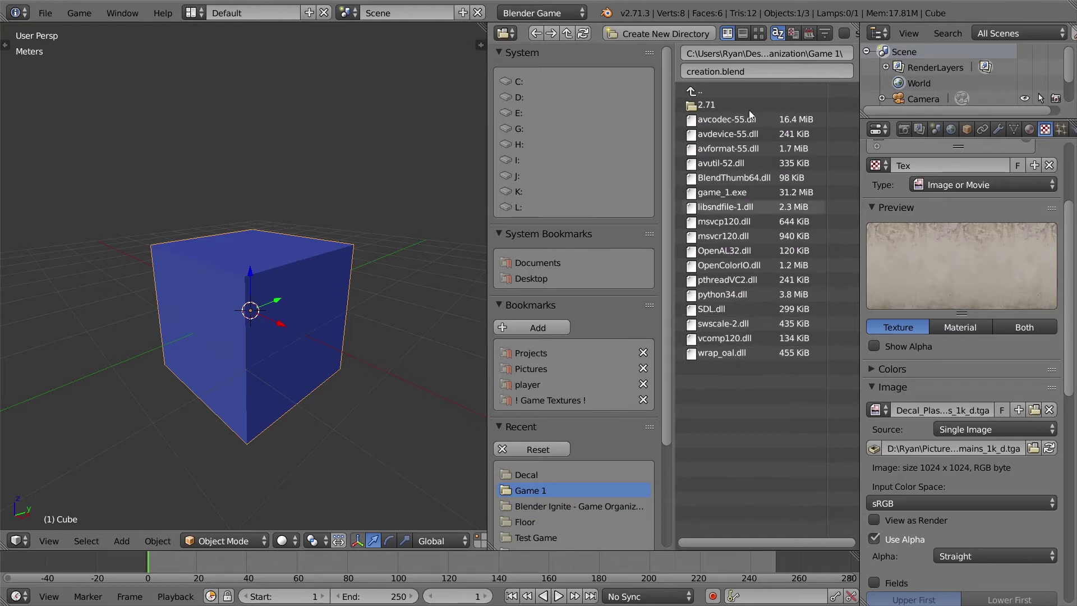
{"action": "left_click", "coordinate": [745, 91]}
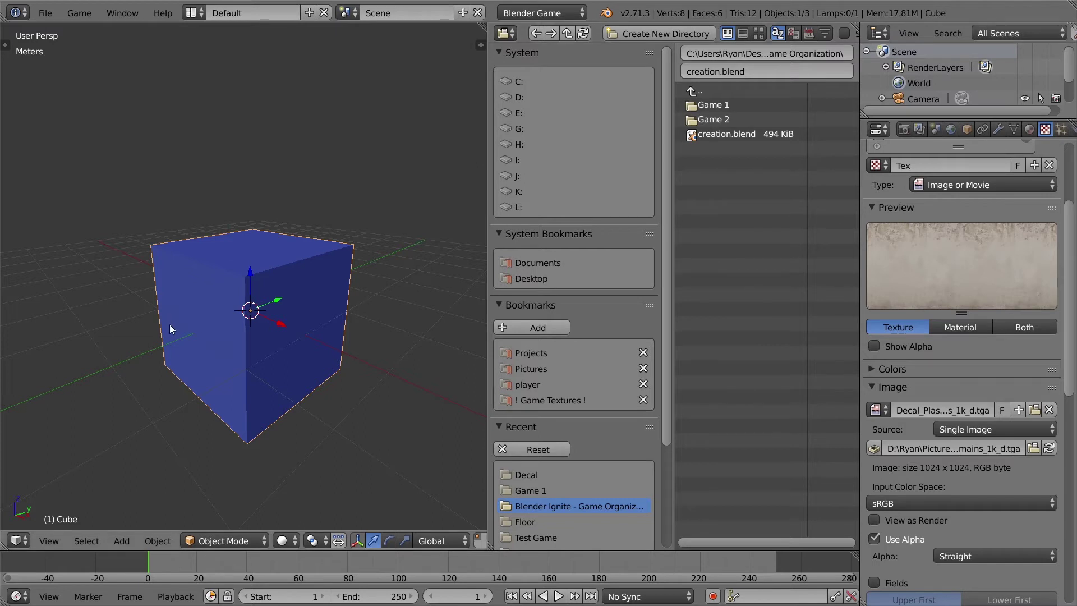
{"action": "middle_click_drag", "start_coordinate": [215, 339], "coordinate": [216, 333]}
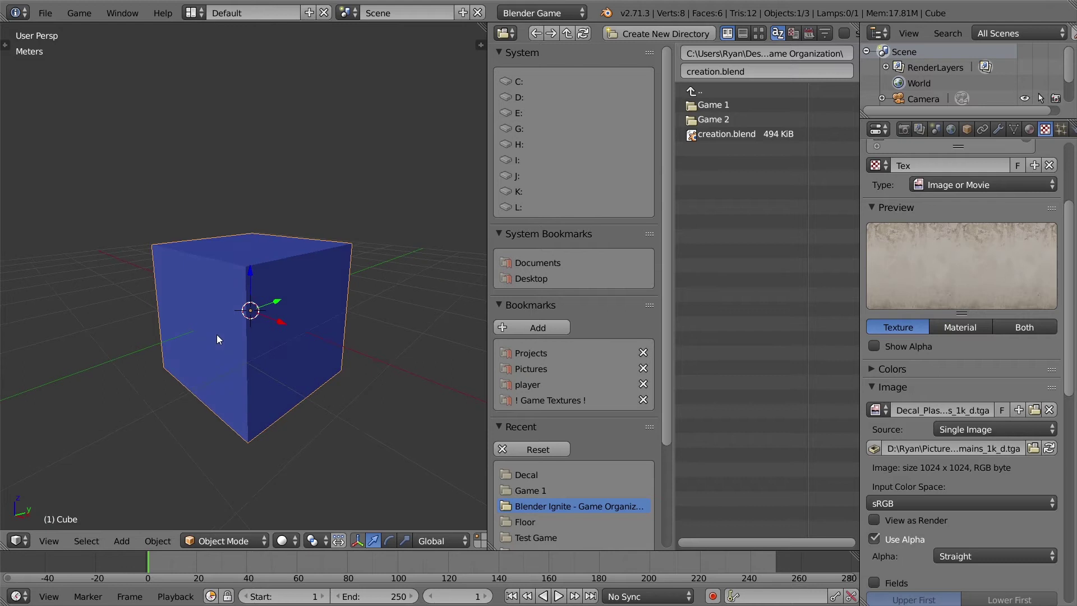
{"action": "middle_click_drag", "start_coordinate": [217, 335], "coordinate": [248, 350]}
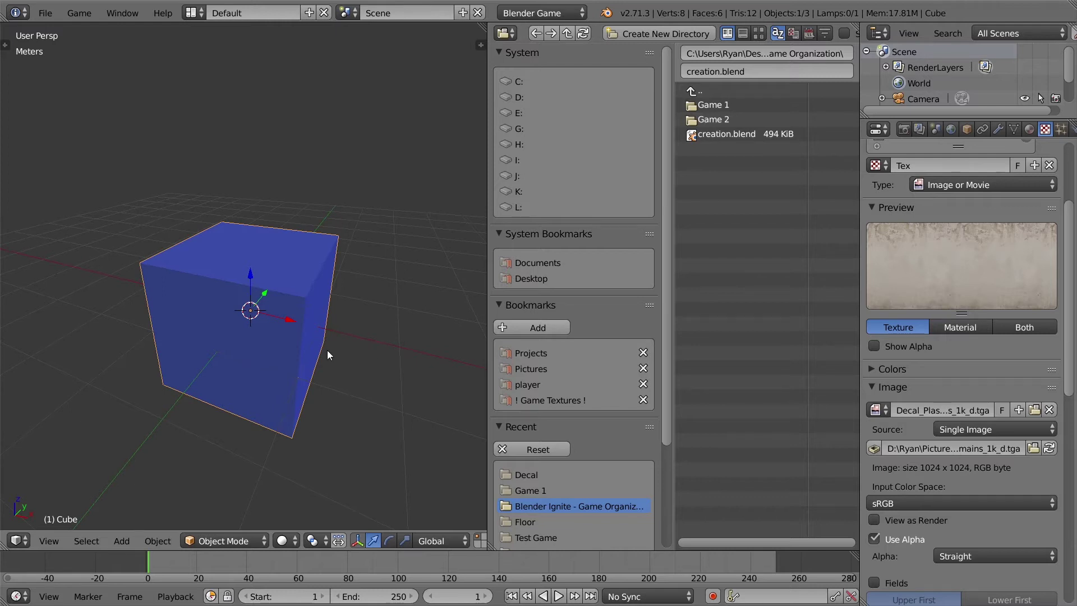
{"action": "mouse_move", "coordinate": [353, 312]}
{"action": "middle_mouse_down"}
{"action": "mouse_move", "coordinate": [364, 333]}
{"action": "mouse_move", "coordinate": [355, 331]}
{"action": "middle_mouse_up"}
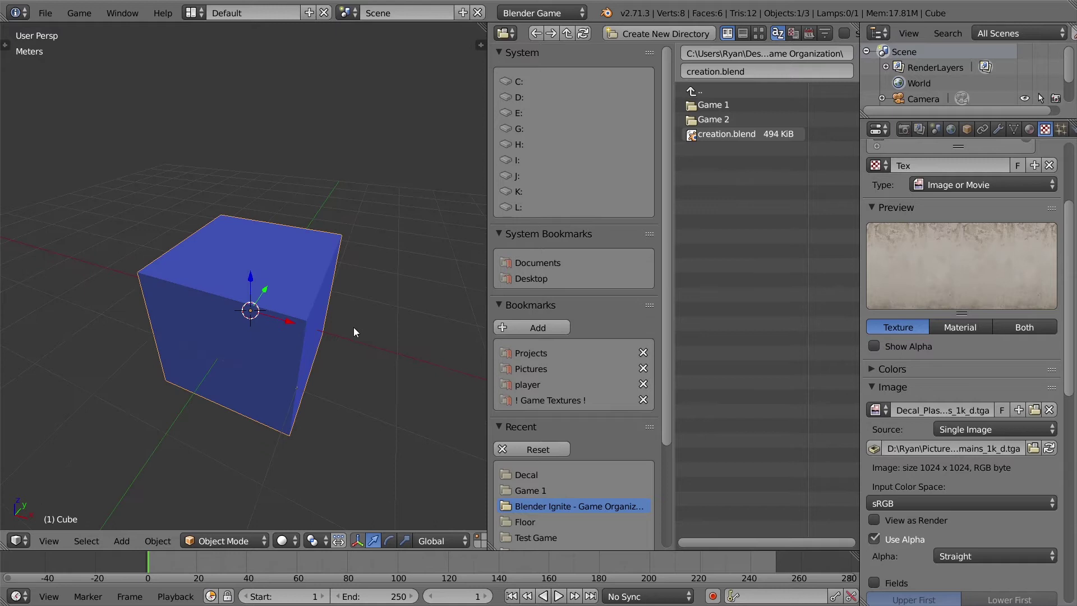
{"action": "scroll", "coordinate": [323, 338], "scroll_direction": "down", "scroll_amount": 2}
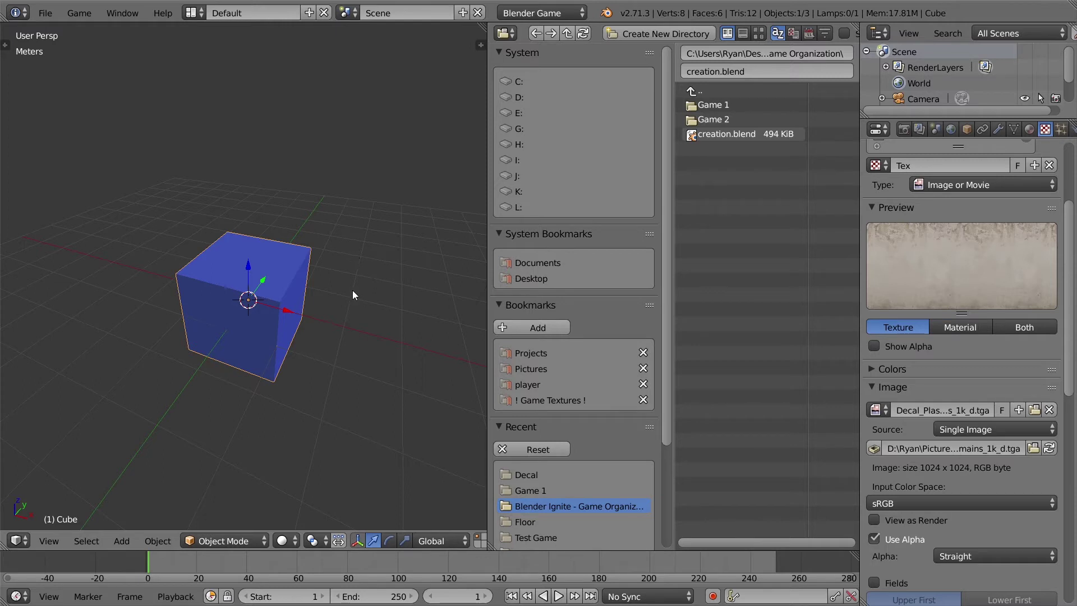
{"action": "middle_click_drag", "start_coordinate": [354, 291], "coordinate": [355, 282]}
{"action": "scroll", "coordinate": [354, 282], "scroll_direction": "down", "scroll_amount": 3}
Test-run the game through the camera view, stop it and return to the user perspective.
{"action": "key", "text": "KP_0"}
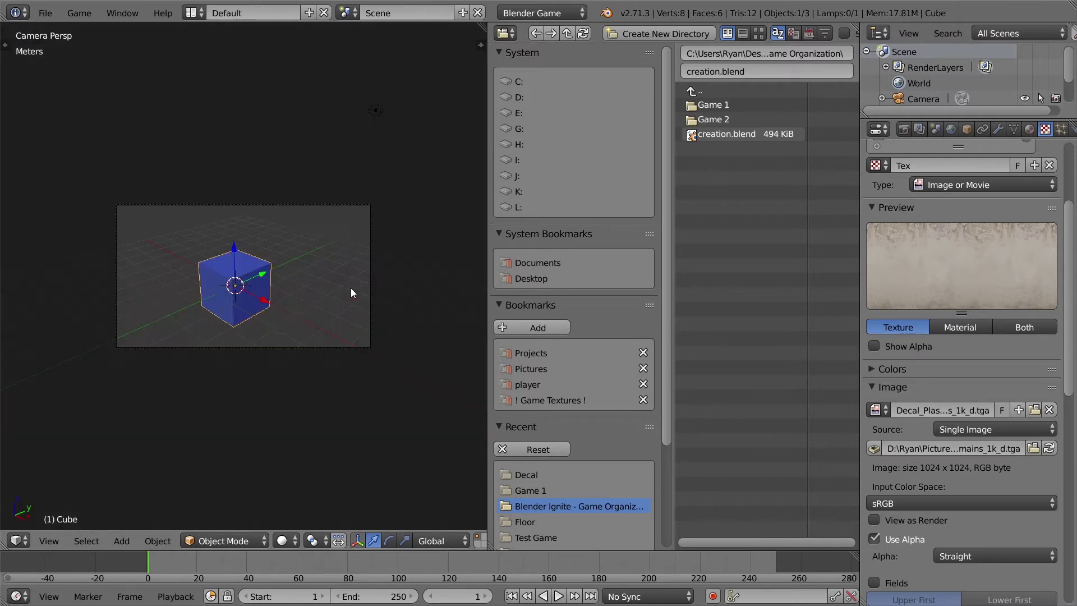
{"action": "key", "text": "Home"}
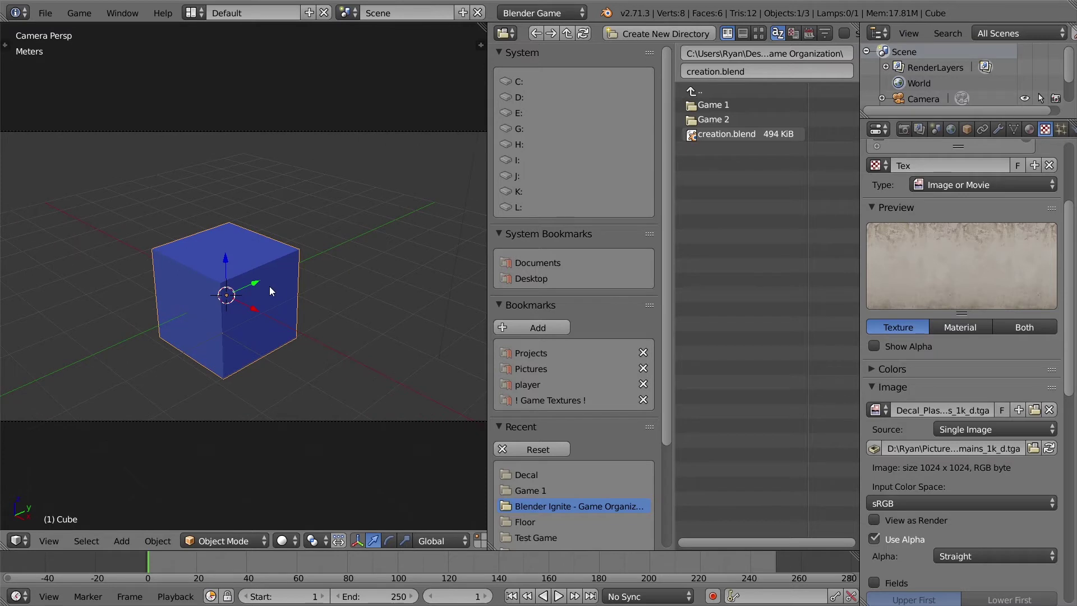
{"action": "key", "text": "p"}
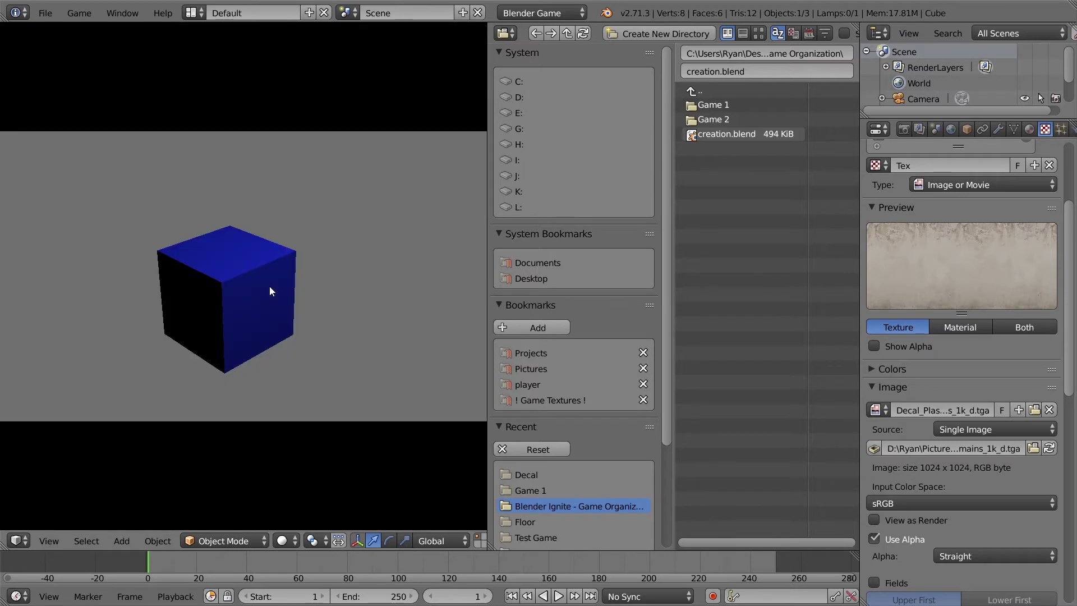
{"action": "key", "text": "Escape"}
{"action": "key", "text": "KP_0"}
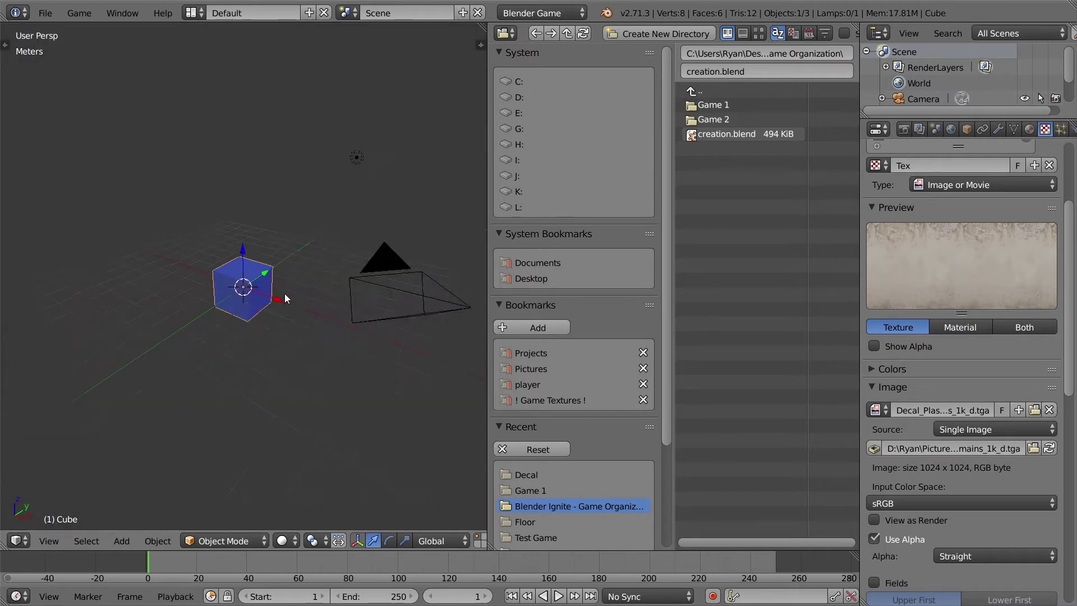
Save the current scene over the existing creation.blend file.
{"action": "scroll", "coordinate": [291, 301], "scroll_direction": "up", "scroll_amount": 2}
{"action": "scroll", "coordinate": [292, 301], "scroll_direction": "down", "scroll_amount": 1}
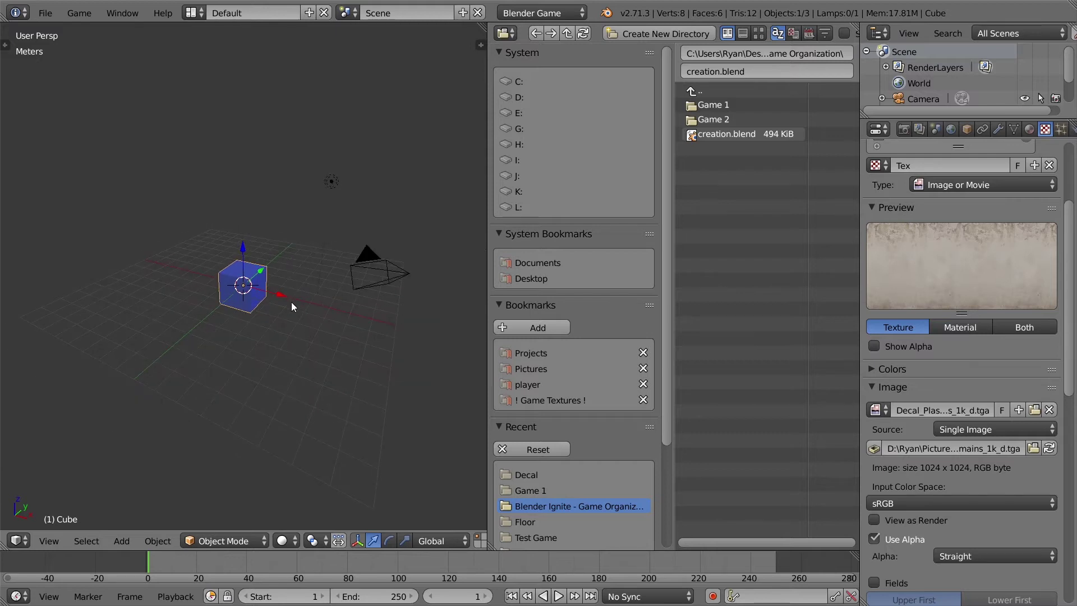
{"action": "key", "text": "ctrl+s"}
{"action": "left_click", "coordinate": [234, 245]}
Start saving the scene under a new name, choosing the Game 2 folder and the file name game_2.blend.
{"action": "key", "text": "ctrl+shift+s"}
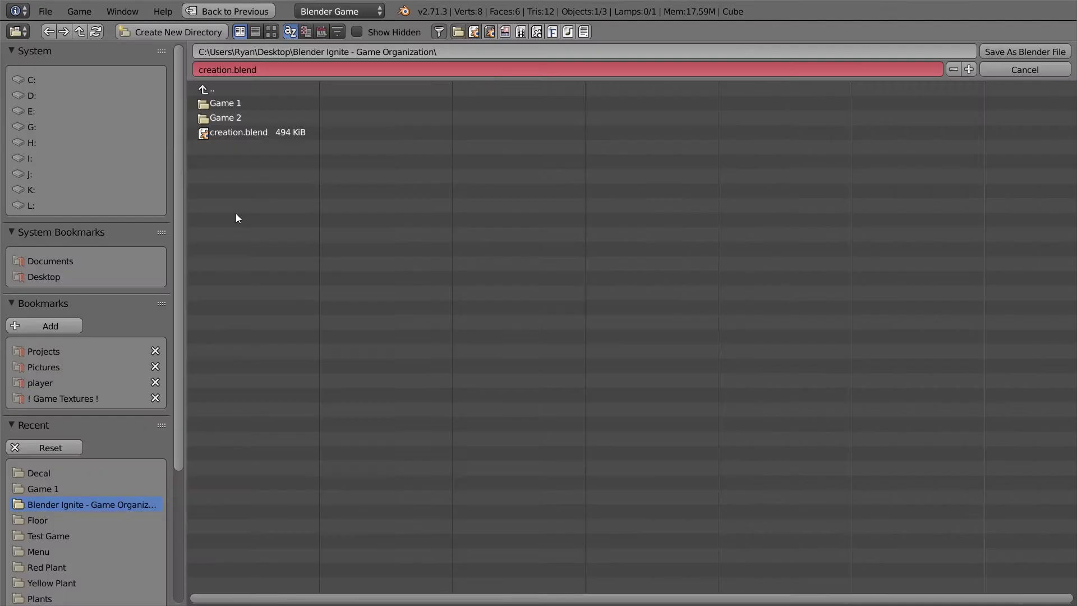
{"action": "double_click", "coordinate": [232, 121]}
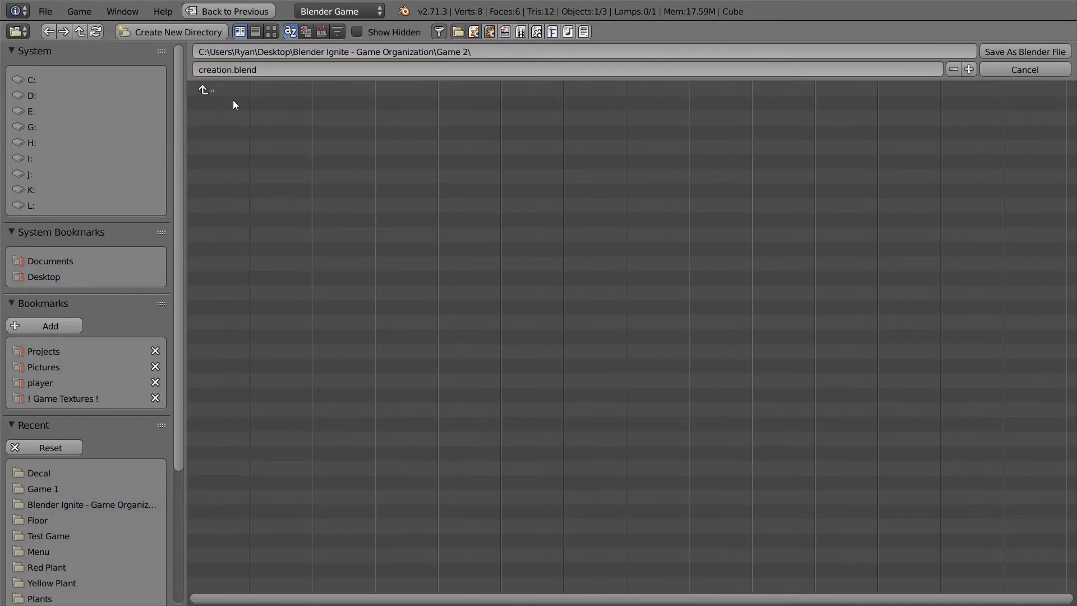
{"action": "left_click", "coordinate": [224, 70]}
{"action": "left_click_drag", "start_coordinate": [233, 69], "coordinate": [202, 70]}
{"action": "key", "text": "BackSpace"}
{"action": "type", "text": "game_2"}
{"action": "left_click", "coordinate": [524, 159]}
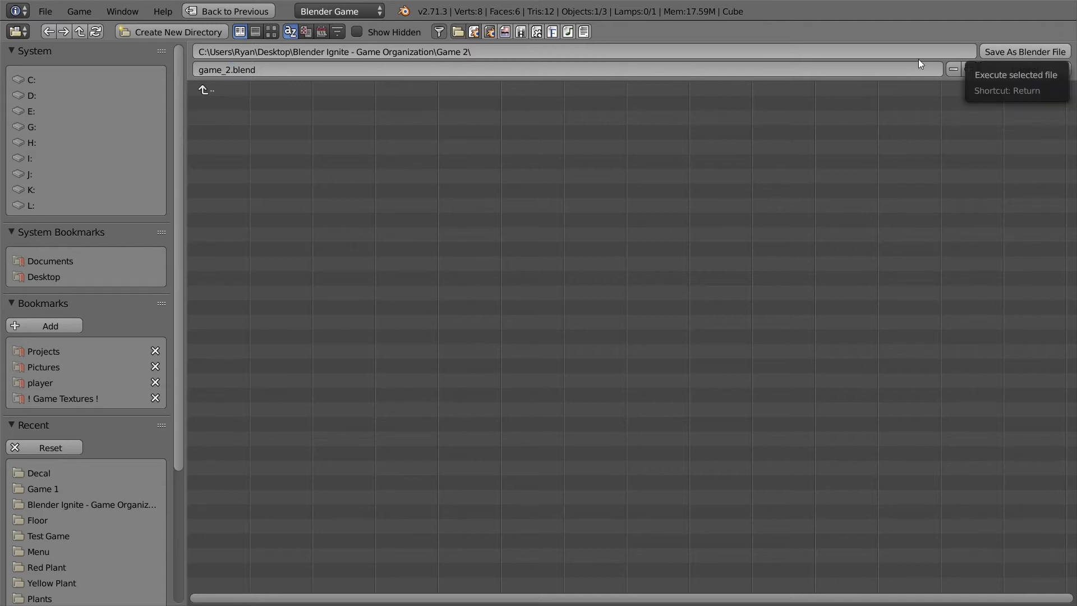
Create a folder named lib inside Game 2 and save game_2.blend in it.
{"action": "key", "text": "i"}
{"action": "left_click", "coordinate": [228, 160]}
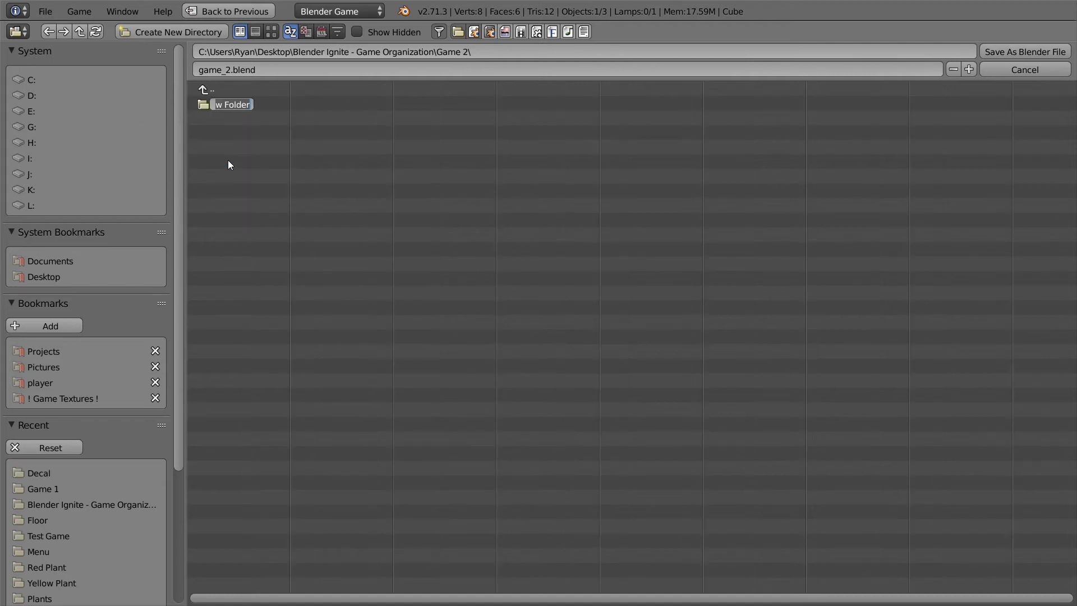
{"action": "type", "text": "lib"}
{"action": "key", "text": "Return"}
{"action": "left_click", "coordinate": [216, 103]}
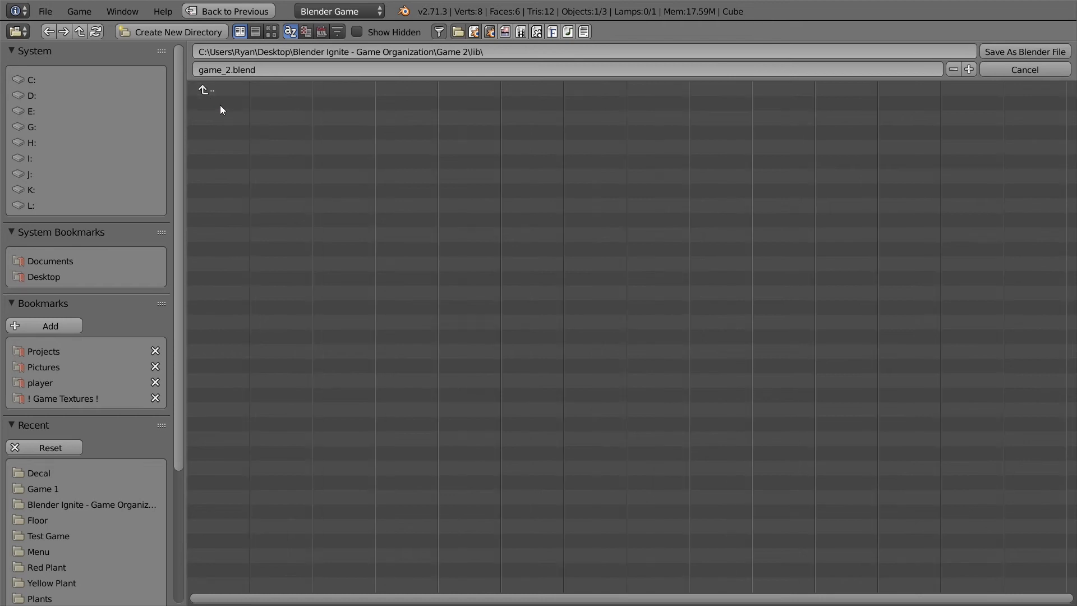
{"action": "left_click", "coordinate": [1041, 51]}
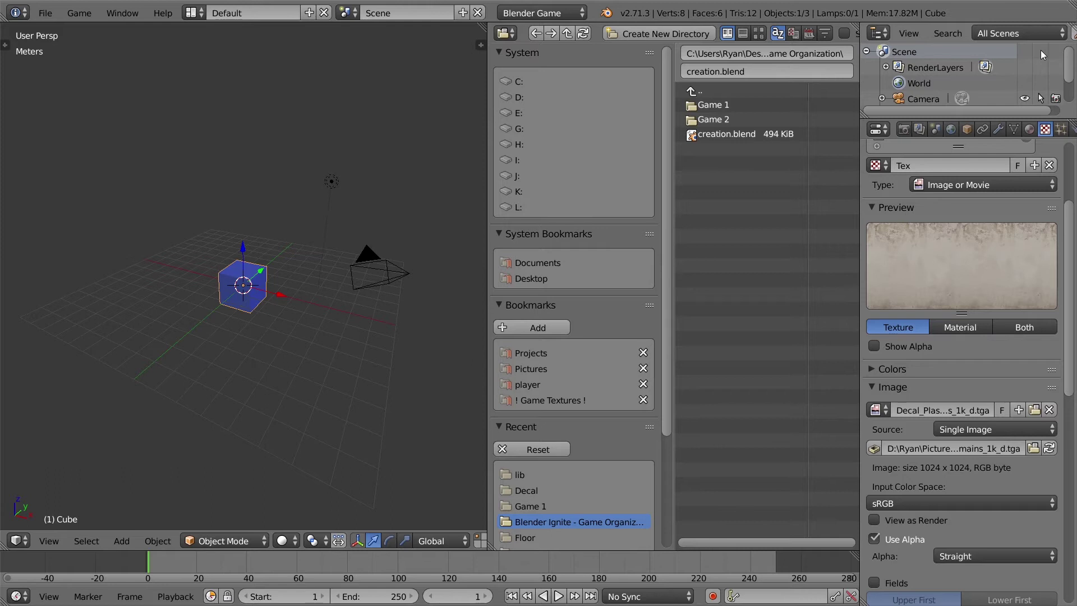
Look through the Game 2 folder and its lib subfolder, and return to the parent Game Organization folder.
{"action": "left_click", "coordinate": [729, 120]}
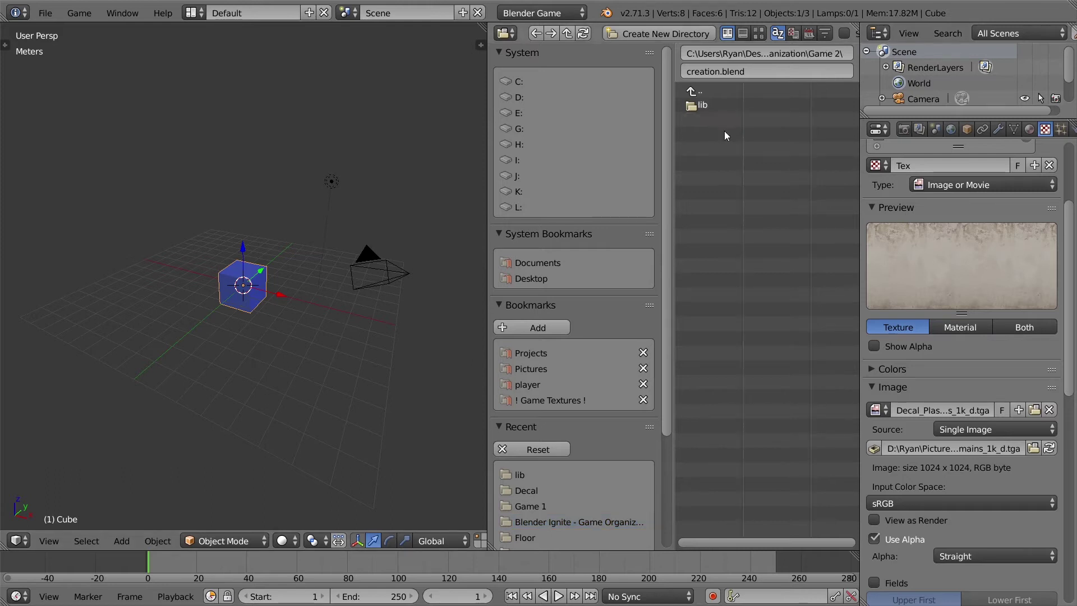
{"action": "left_click", "coordinate": [698, 92]}
{"action": "left_click", "coordinate": [729, 119]}
{"action": "left_click", "coordinate": [706, 106]}
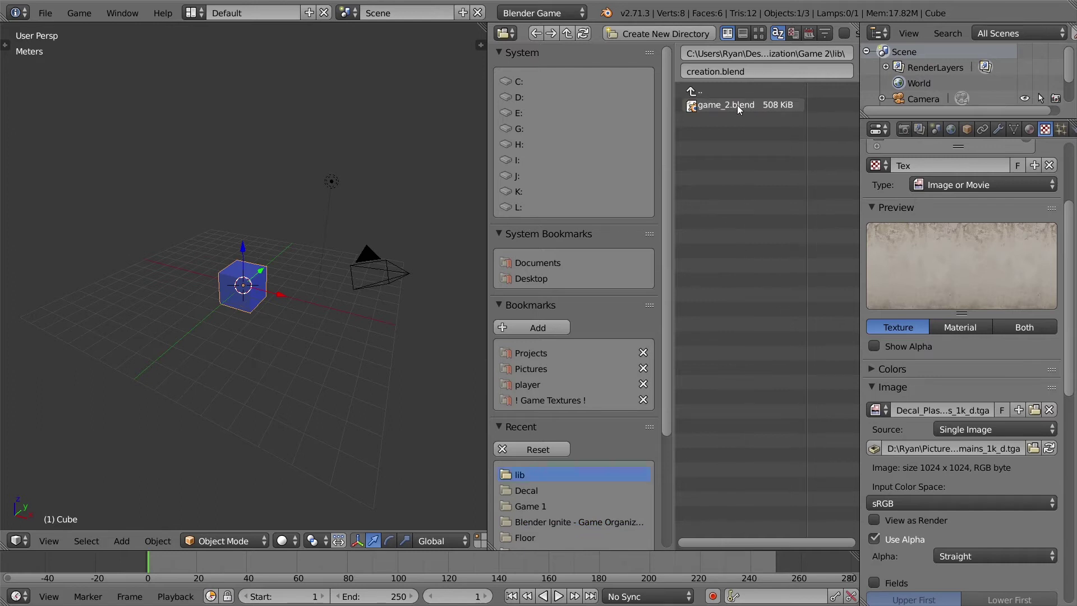
{"action": "left_click", "coordinate": [716, 92]}
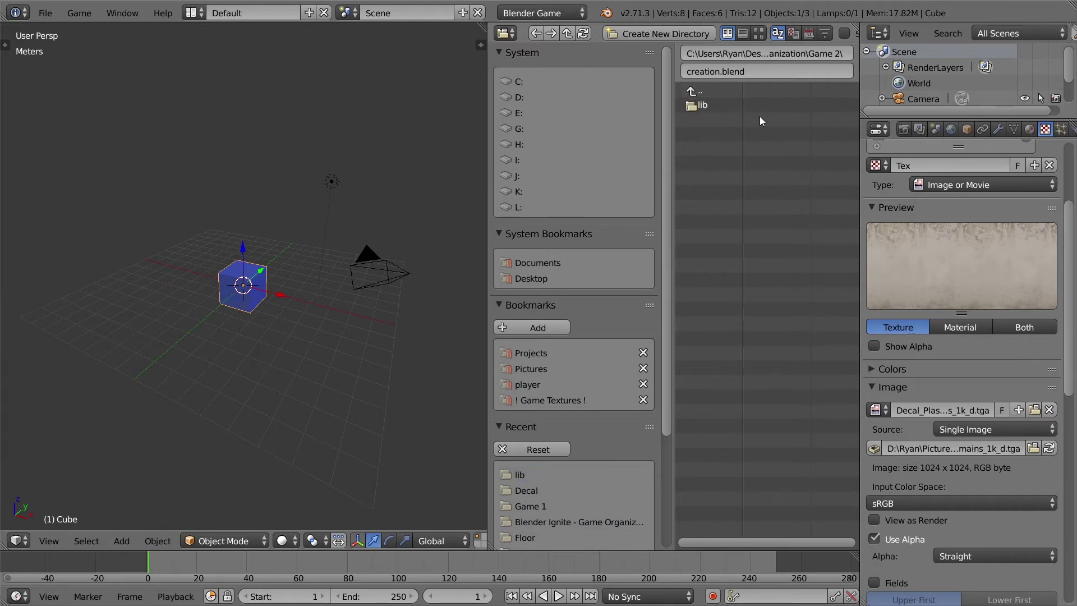
{"action": "left_click", "coordinate": [702, 92]}
{"action": "middle_click_drag", "start_coordinate": [336, 208], "coordinate": [253, 169]}
{"action": "middle_click_drag", "start_coordinate": [333, 277], "coordinate": [313, 281]}
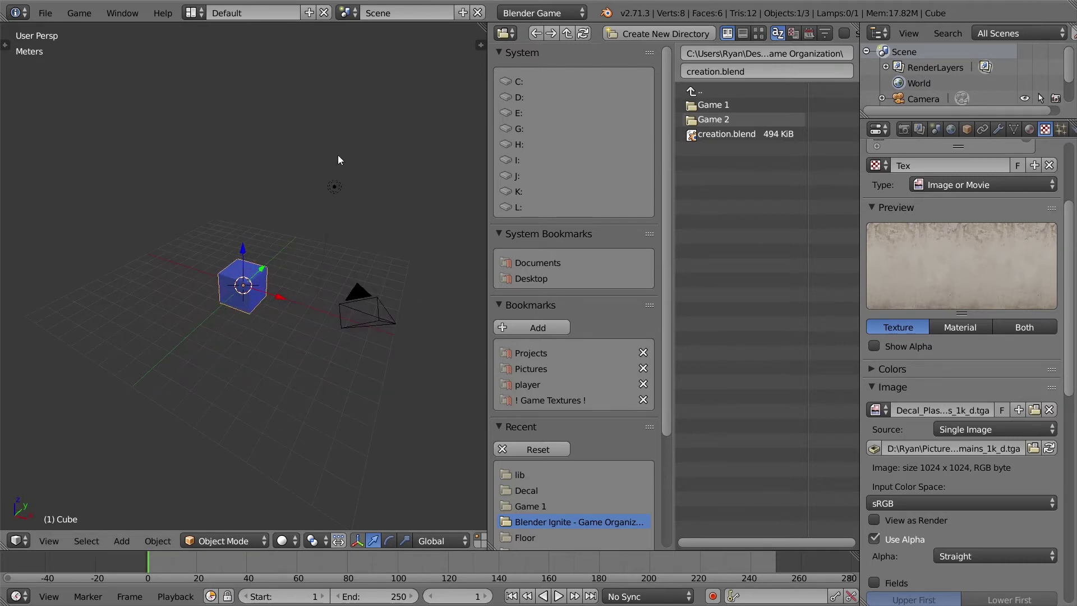
{"action": "middle_click_drag", "start_coordinate": [338, 160], "coordinate": [225, 304]}
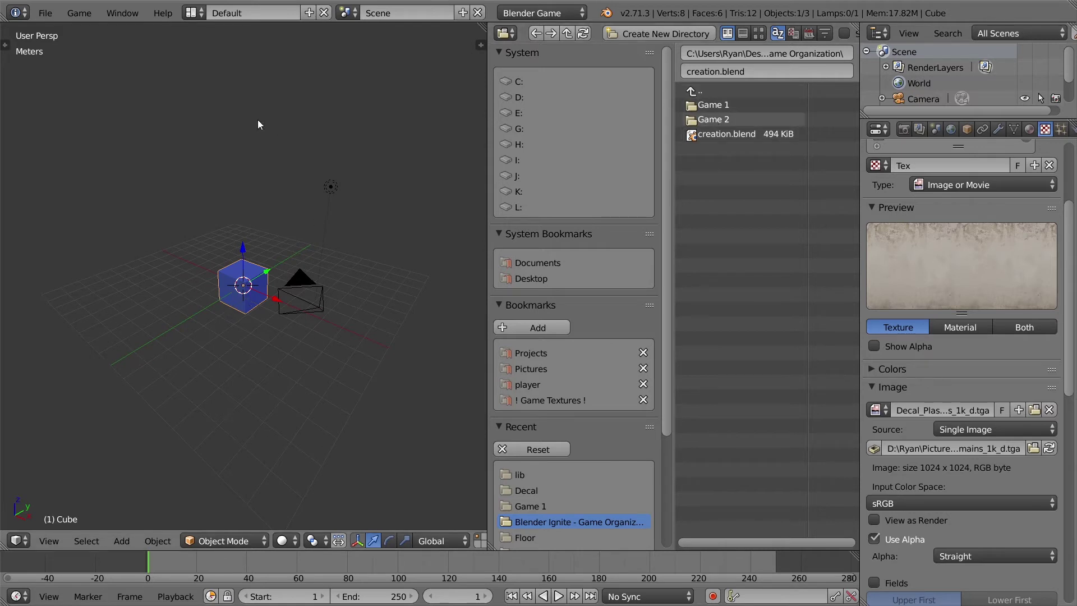
{"action": "middle_click_drag", "start_coordinate": [302, 204], "coordinate": [312, 211]}
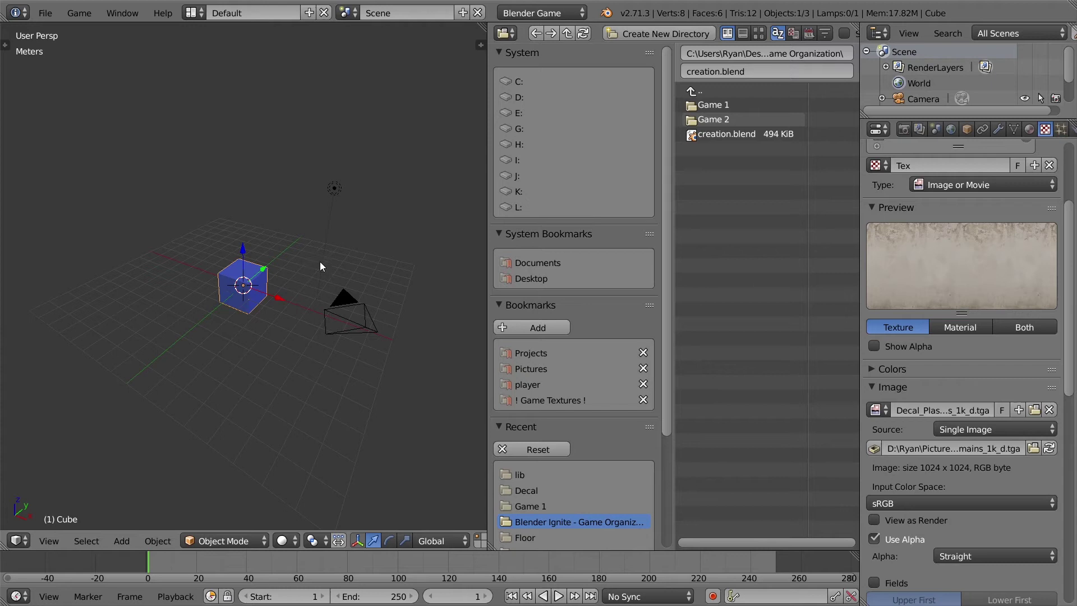
{"action": "middle_click_drag", "start_coordinate": [320, 261], "coordinate": [311, 267]}
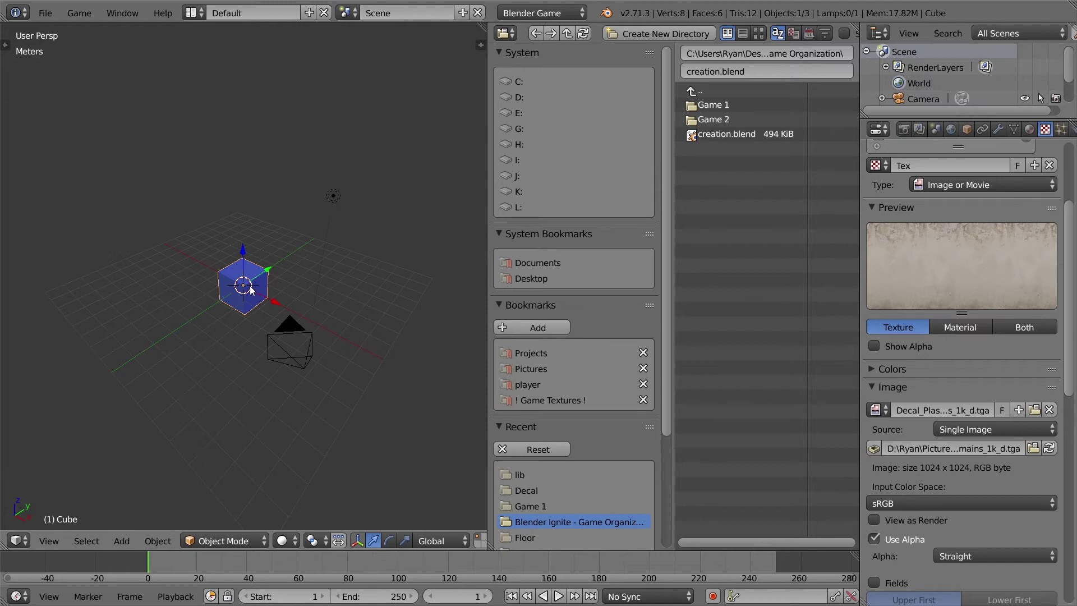
{"action": "middle_click_drag", "start_coordinate": [250, 289], "coordinate": [271, 311]}
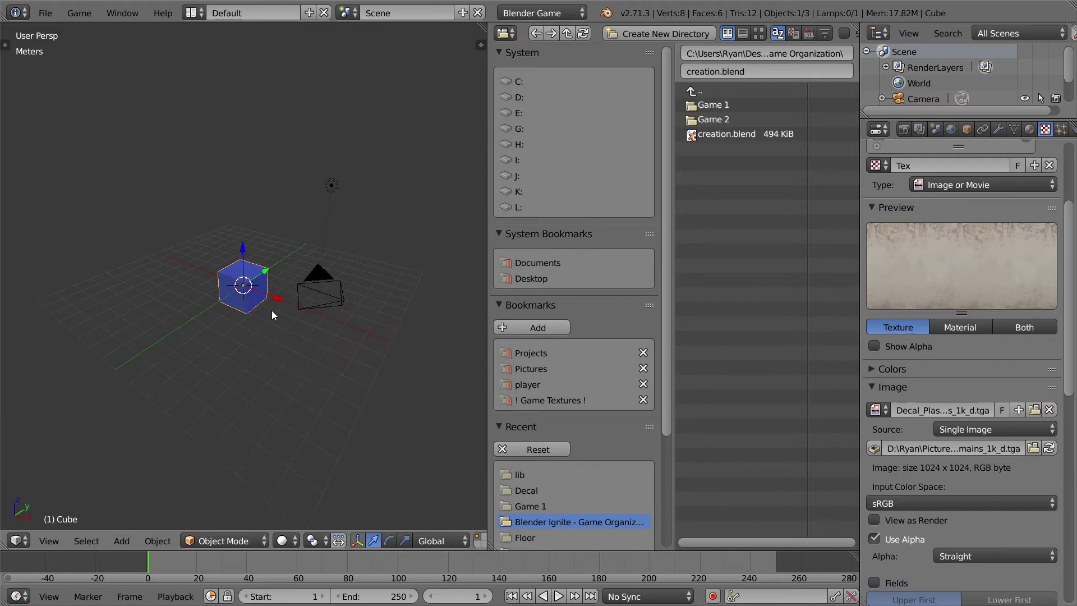
{"action": "middle_click_drag", "start_coordinate": [235, 330], "coordinate": [282, 319]}
Delete all objects from the scene, including the cube, camera and lamp.
{"action": "scroll", "coordinate": [282, 319], "scroll_direction": "down", "scroll_amount": 2}
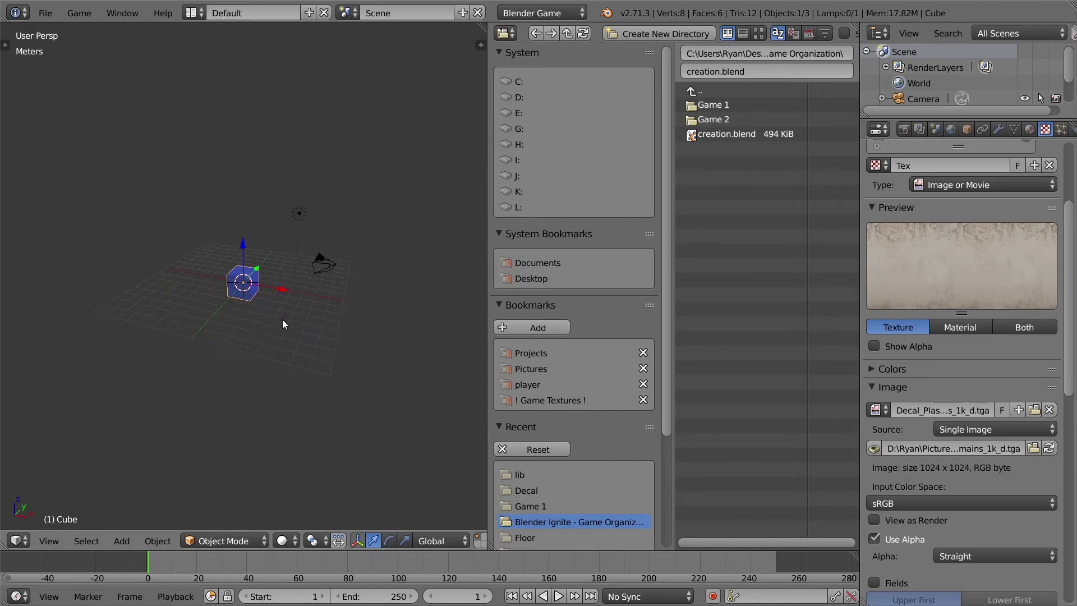
{"action": "key", "text": "a"}
{"action": "key", "text": "a"}
{"action": "key", "text": "x"}
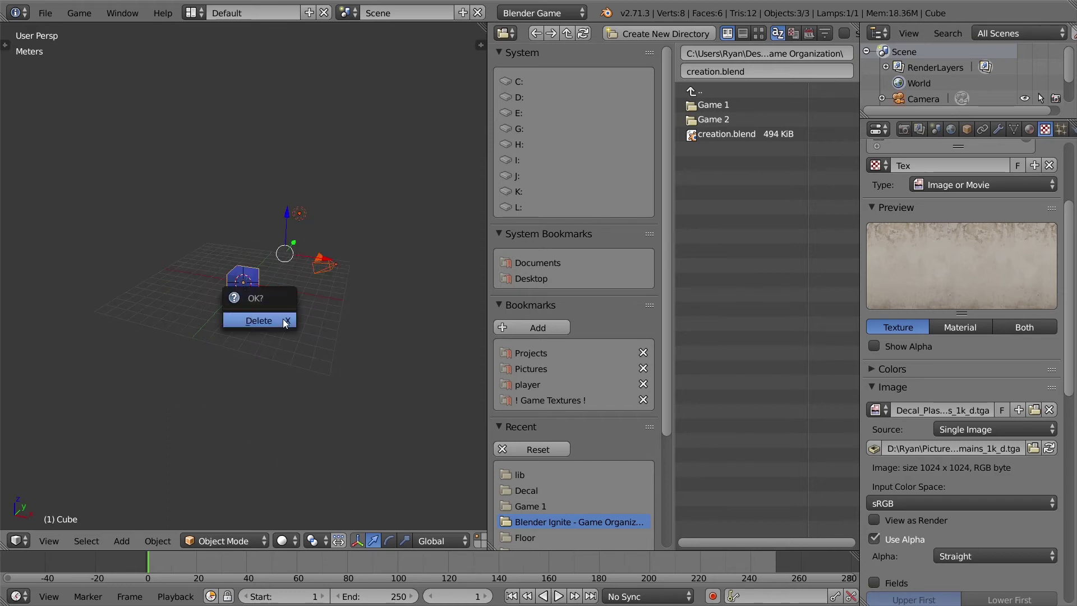
{"action": "left_click", "coordinate": [283, 320]}
Add an empty object at the scene origin.
{"action": "key", "text": "shift+a"}
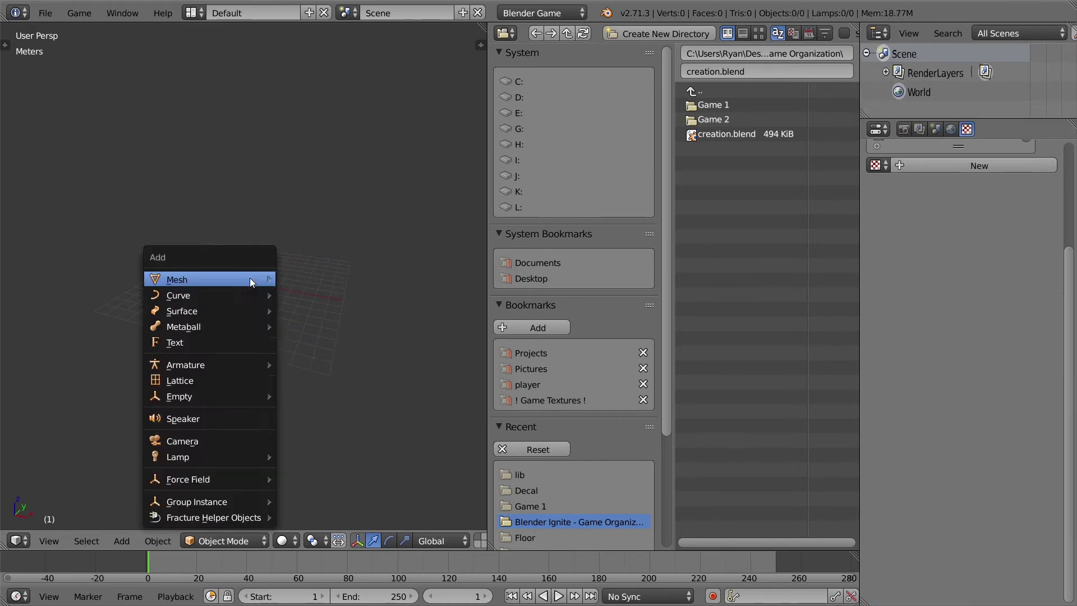
{"action": "mouse_move", "coordinate": [214, 399]}
{"action": "left_click", "coordinate": [306, 396]}
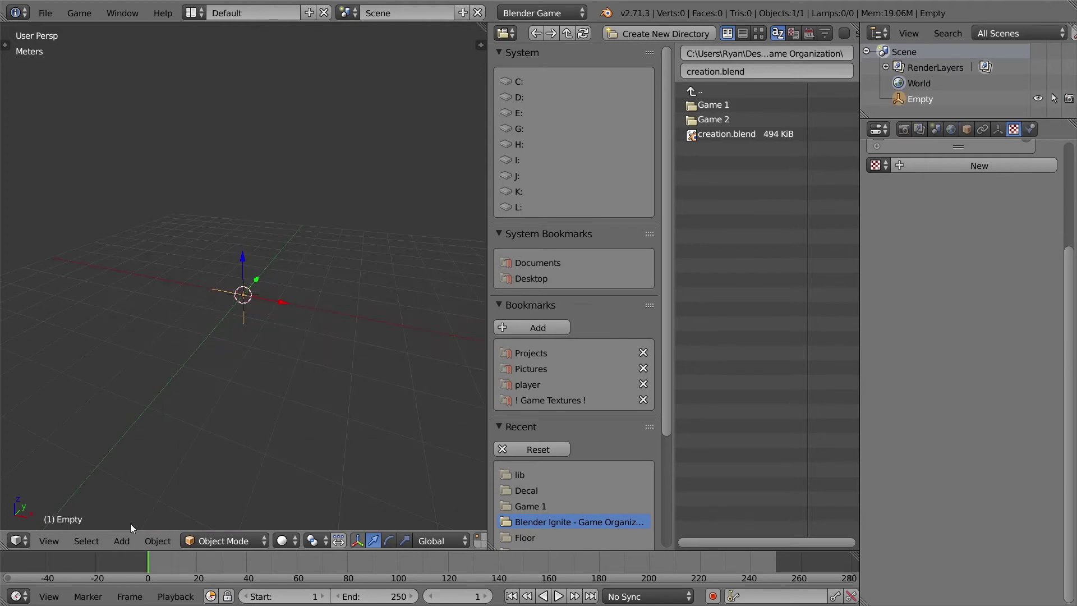
Enlarge the timeline area and switch it to the Logic Editor, fitting all logic columns in view.
{"action": "left_click_drag", "start_coordinate": [132, 551], "coordinate": [144, 389]}
{"action": "left_click", "coordinate": [17, 596]}
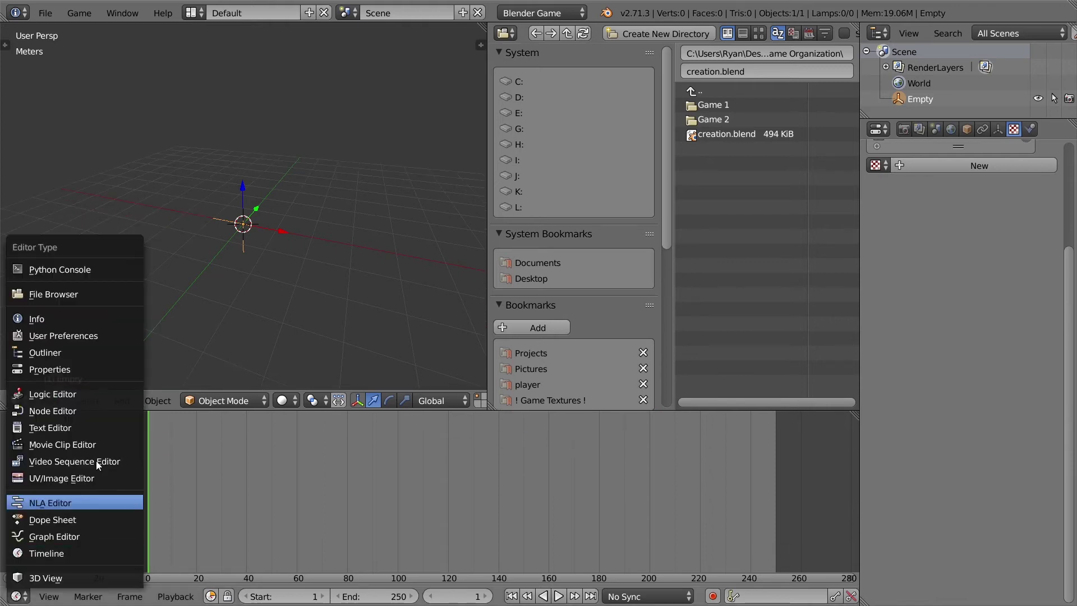
{"action": "left_click", "coordinate": [80, 393]}
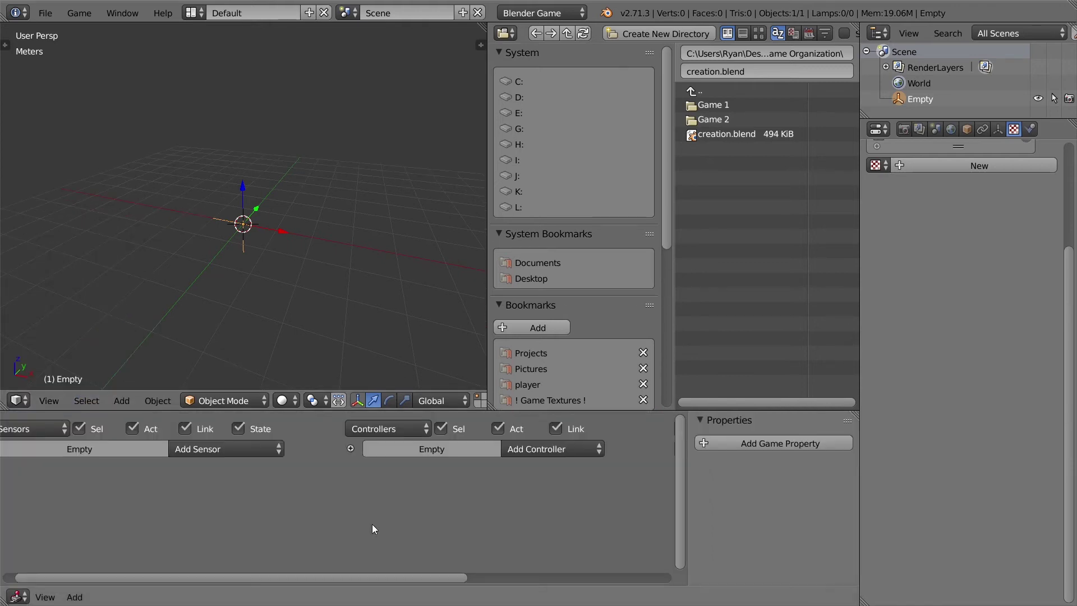
{"action": "key", "text": "Home"}
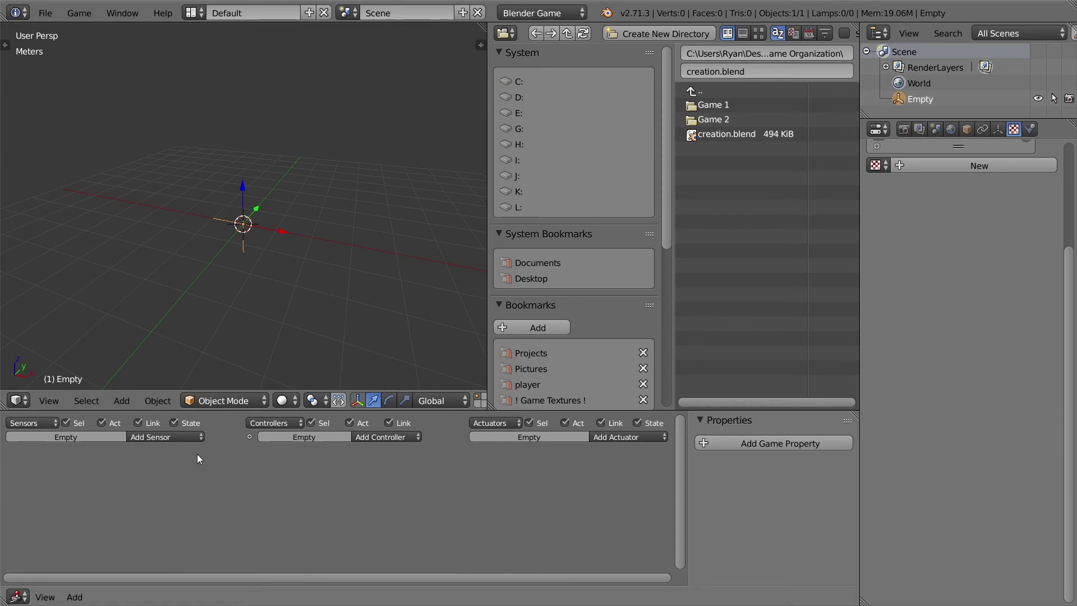
Give the empty an Always sensor linked through an And controller to a Game actuator that starts a game from file.
{"action": "left_click", "coordinate": [184, 436]}
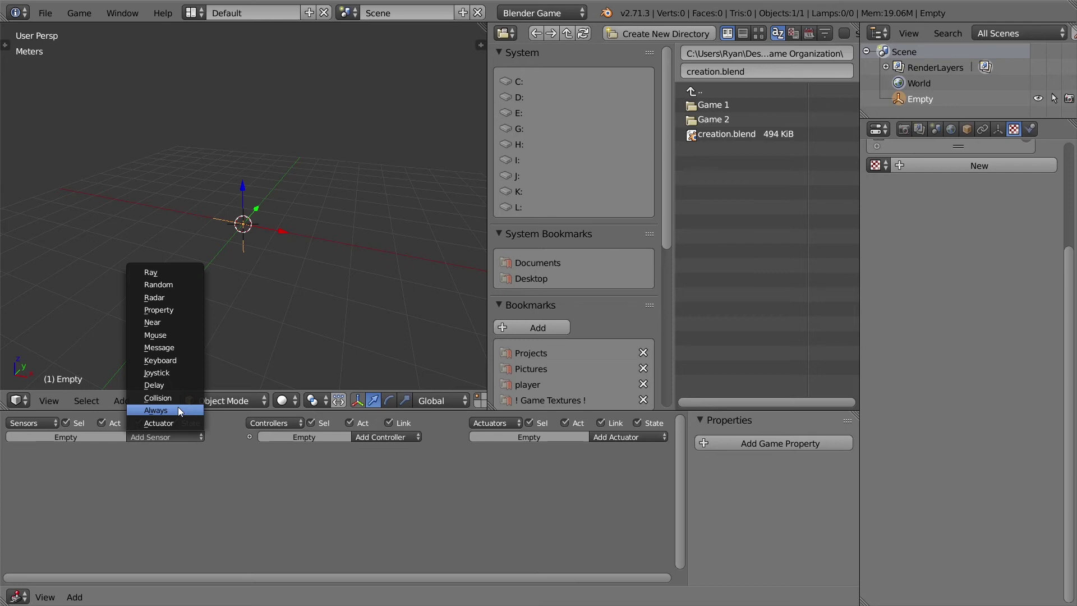
{"action": "left_click", "coordinate": [178, 409]}
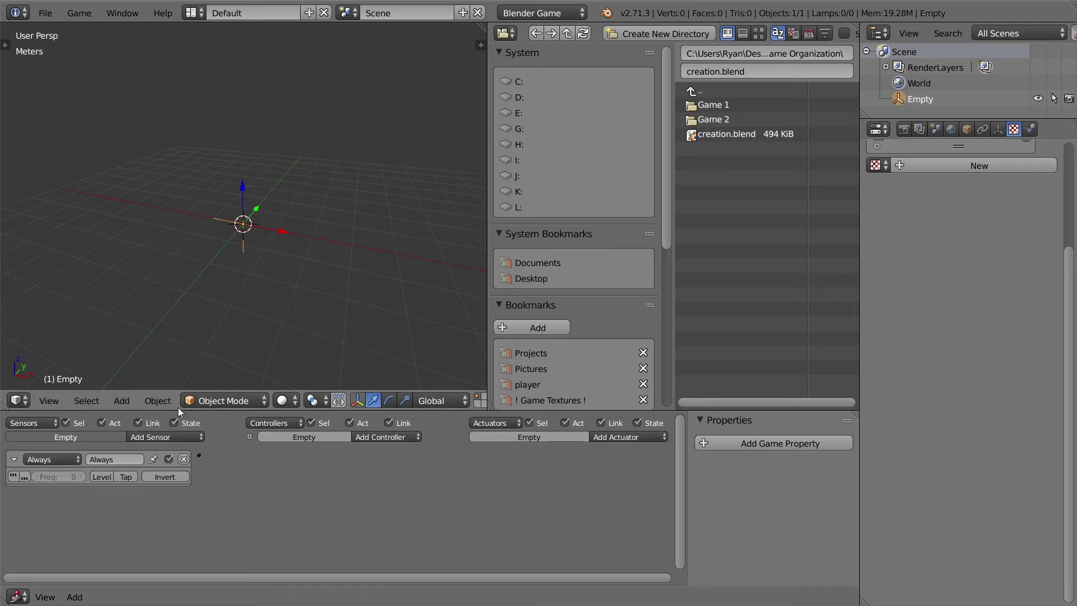
{"action": "left_click", "coordinate": [643, 439]}
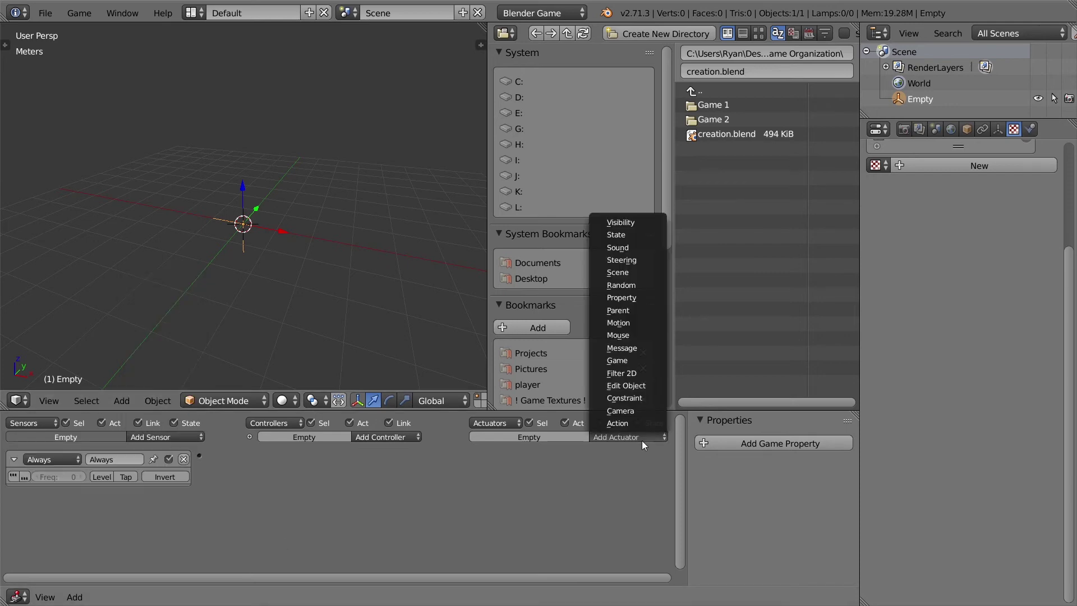
{"action": "left_click", "coordinate": [637, 366]}
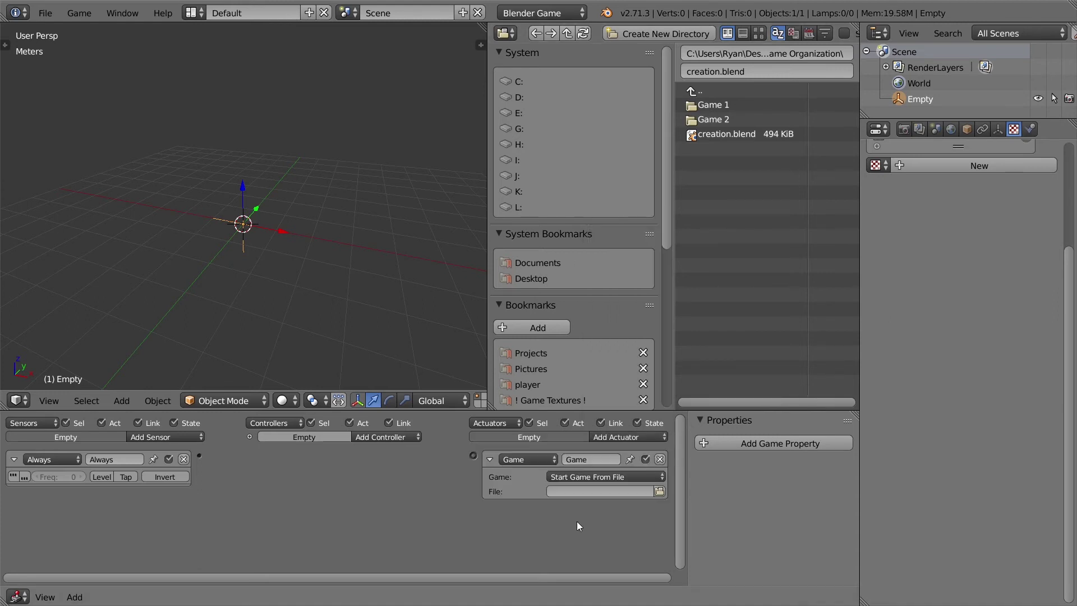
{"action": "left_click_drag", "start_coordinate": [201, 456], "coordinate": [474, 457]}
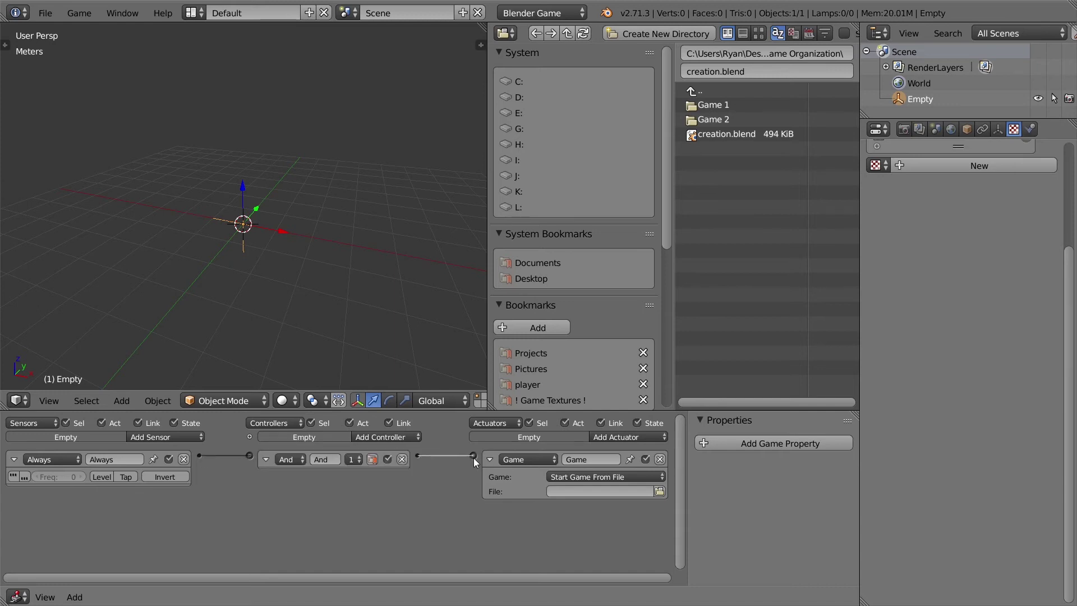
Set the Game actuator's file to game_2.blend from the lib folder and enable true level triggering on the Always sensor.
{"action": "left_click", "coordinate": [660, 491]}
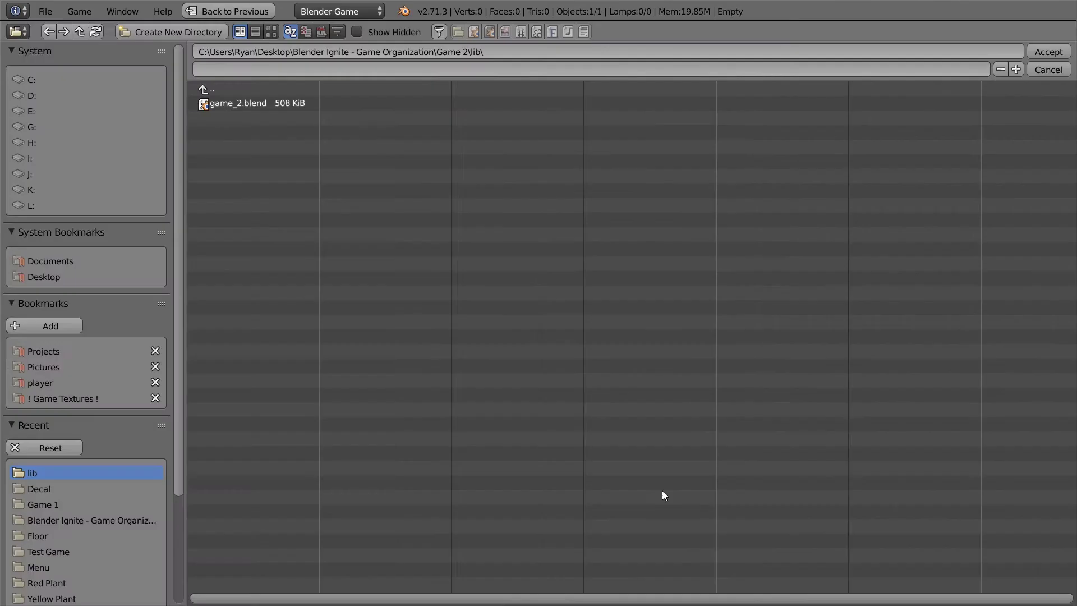
{"action": "left_click", "coordinate": [264, 102]}
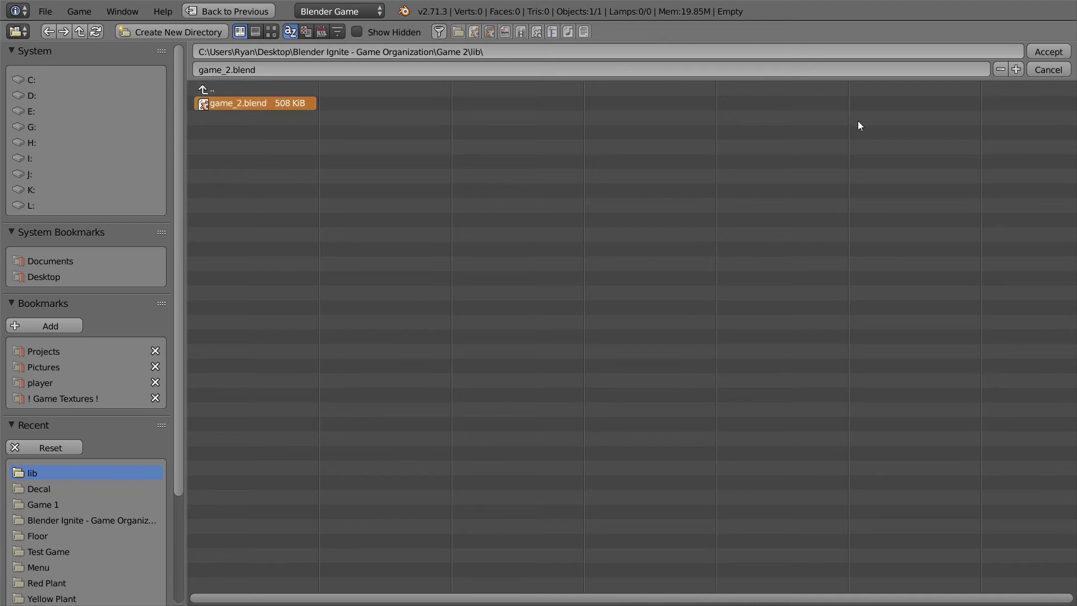
{"action": "left_click", "coordinate": [1048, 52]}
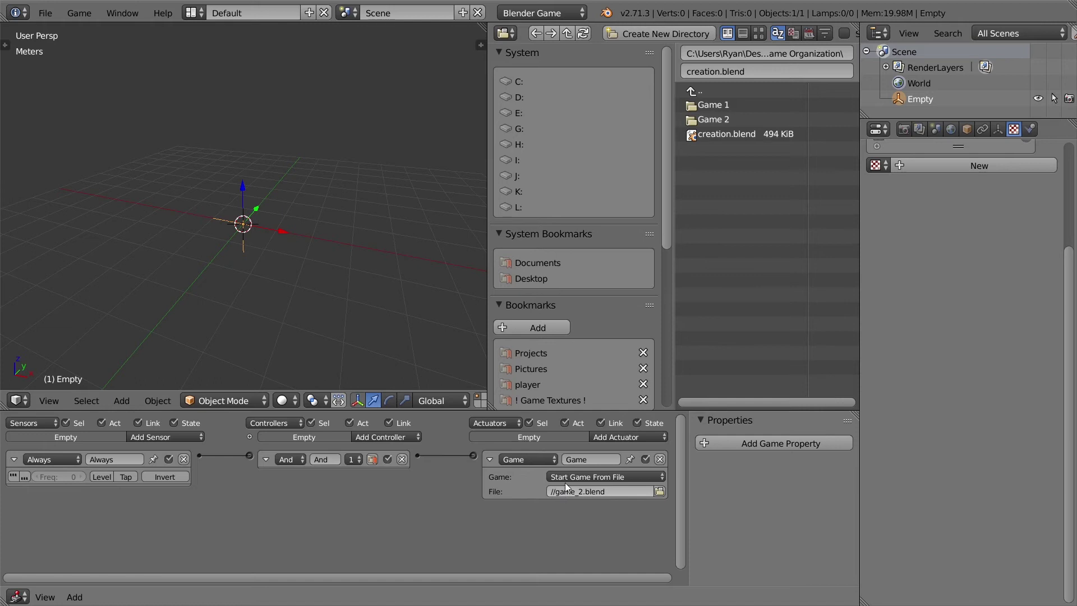
{"action": "left_click", "coordinate": [14, 477]}
Test-run the loader scene twice, stopping the game each time.
{"action": "mouse_move", "coordinate": [344, 294]}
{"action": "middle_mouse_down"}
{"action": "mouse_move", "coordinate": [359, 292]}
{"action": "mouse_move", "coordinate": [346, 291]}
{"action": "middle_mouse_up"}
{"action": "key", "text": "p"}
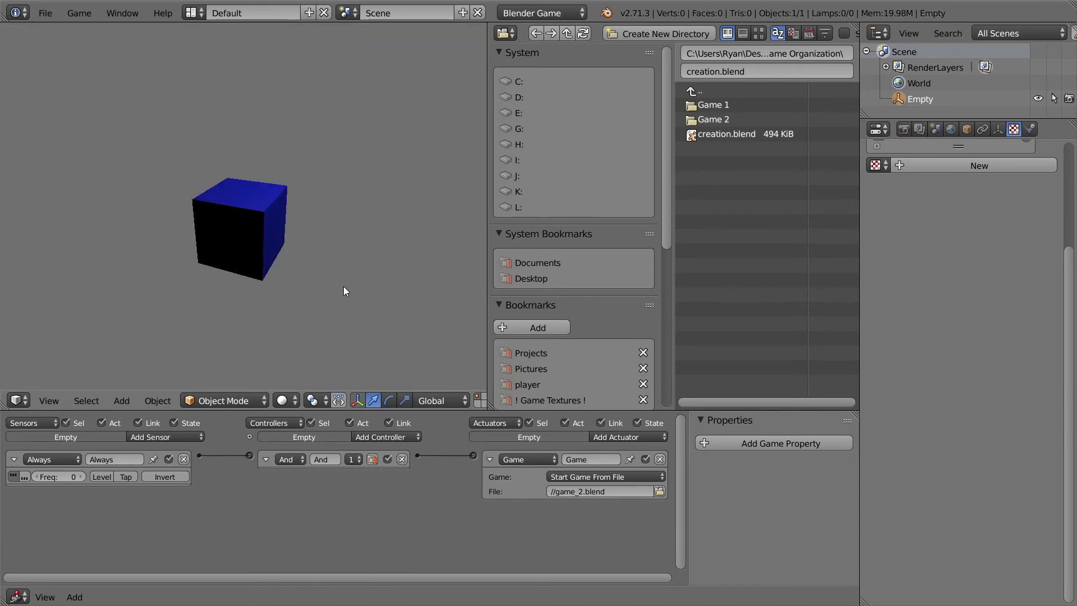
{"action": "key", "text": "Escape"}
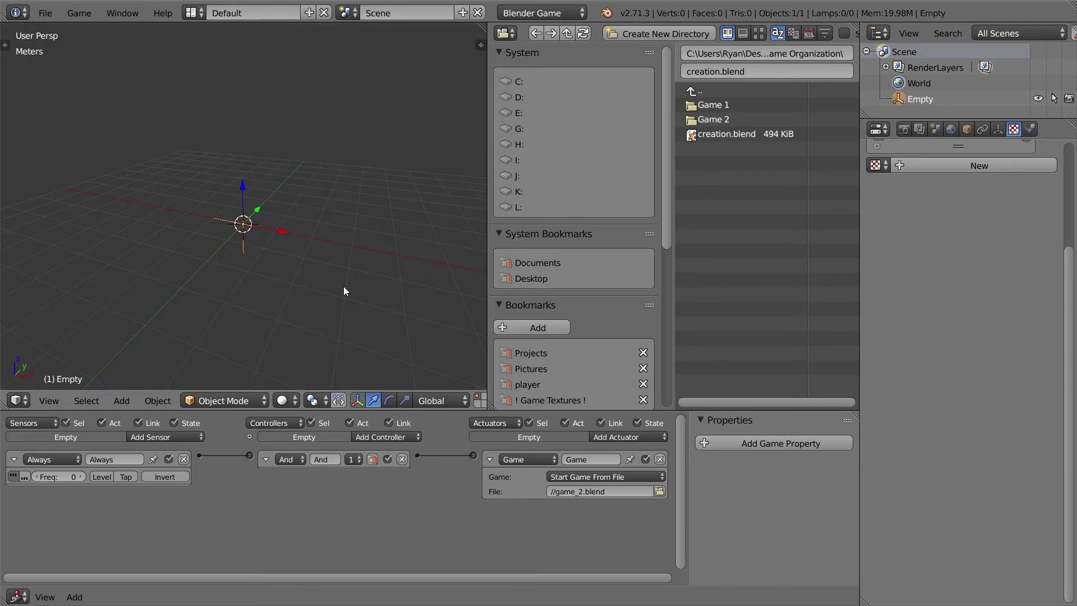
{"action": "key", "text": "p"}
{"action": "key", "text": "Escape"}
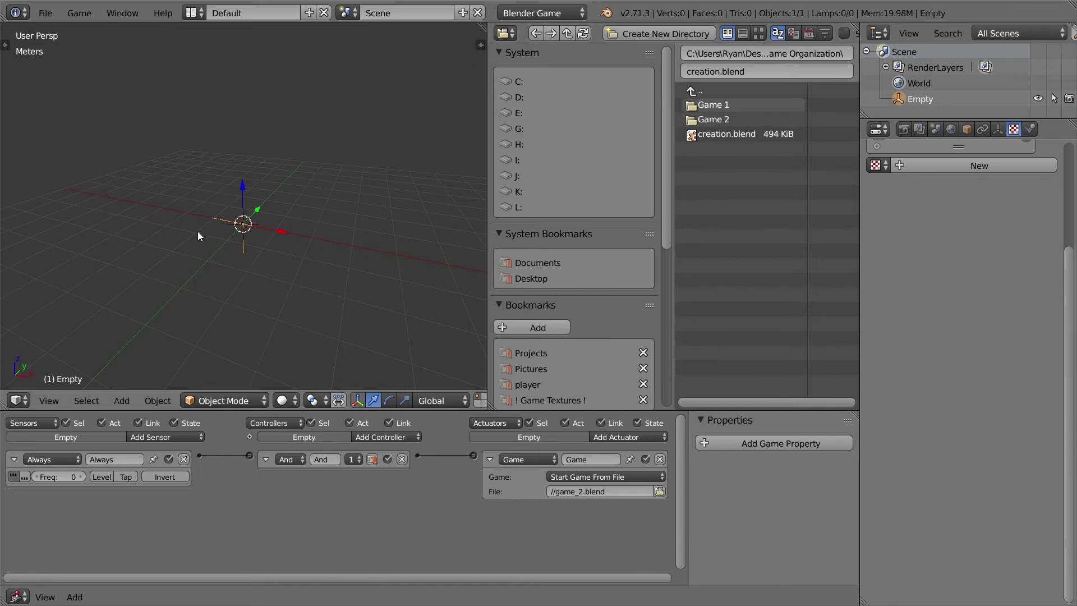
Start exporting the loader scene as a game engine runtime and choose the Game 2 folder as the destination.
{"action": "left_click", "coordinate": [43, 14]}
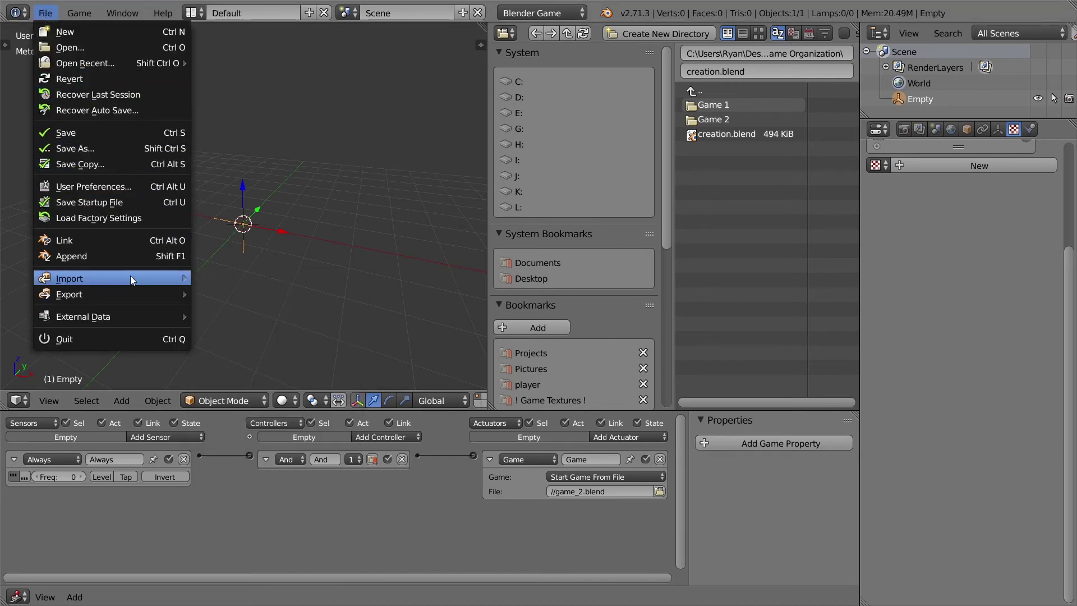
{"action": "mouse_move", "coordinate": [132, 296]}
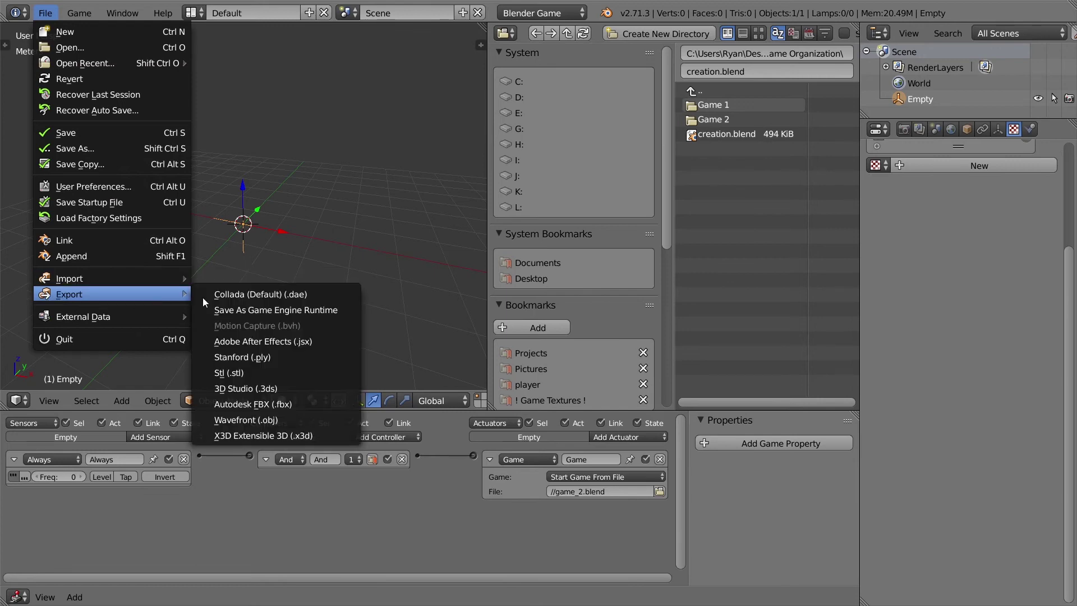
{"action": "left_click", "coordinate": [262, 310]}
{"action": "left_click", "coordinate": [253, 99]}
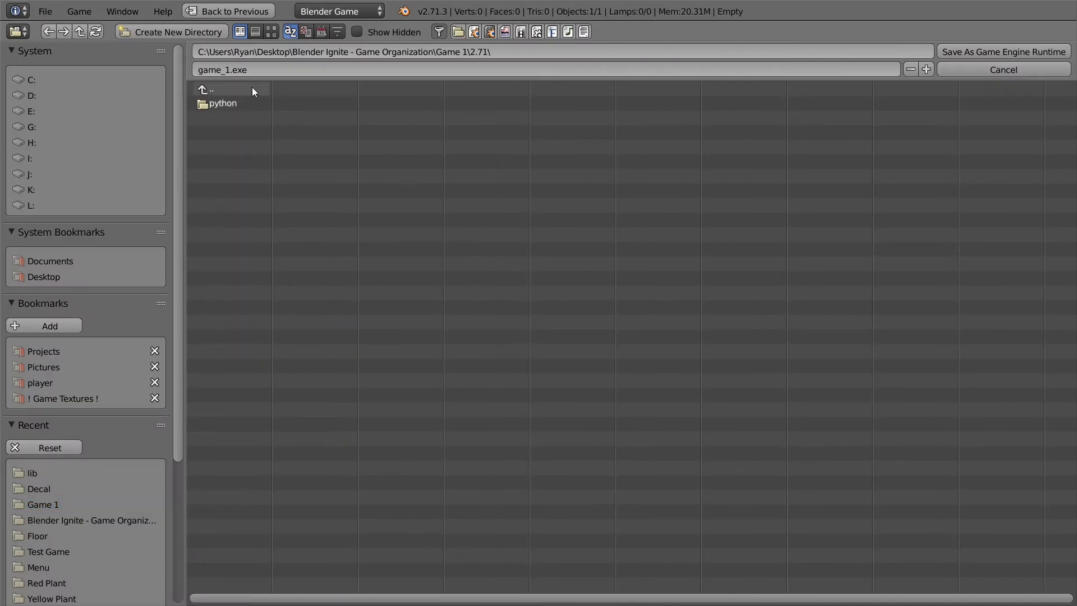
{"action": "left_click", "coordinate": [252, 90]}
{"action": "left_click", "coordinate": [253, 90]}
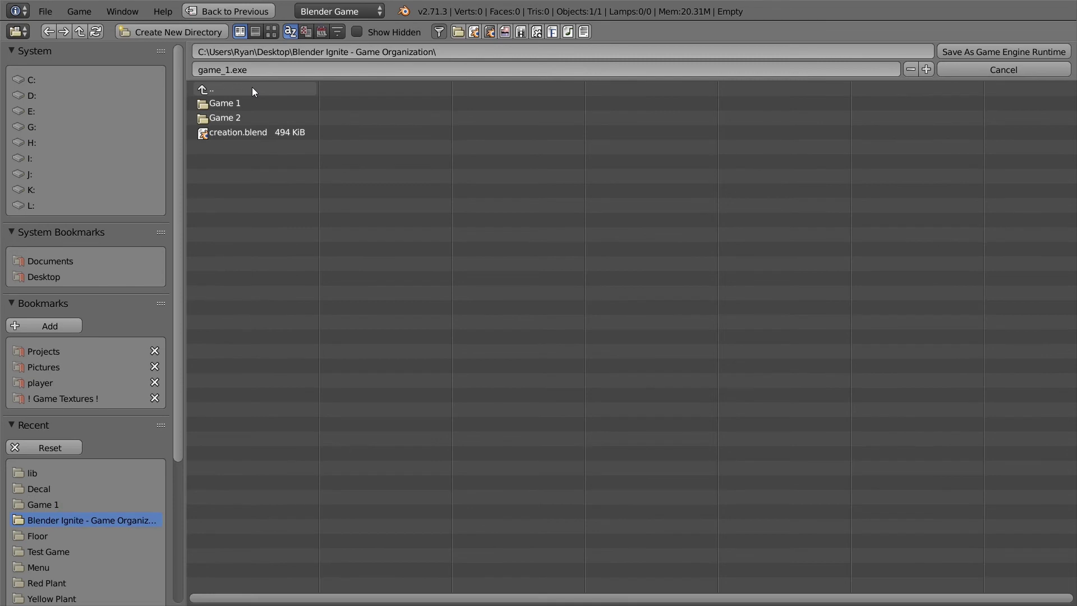
{"action": "left_click", "coordinate": [240, 118]}
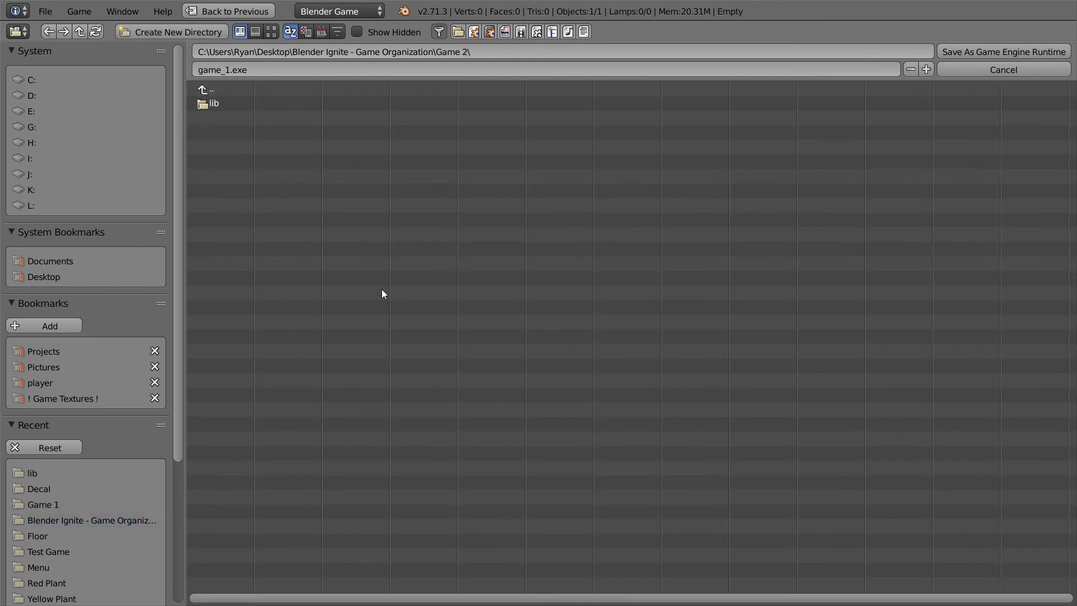
Name the runtime game_2.exe and export it into the Game 2 folder.
{"action": "left_click", "coordinate": [230, 69]}
{"action": "left_click", "coordinate": [225, 70]}
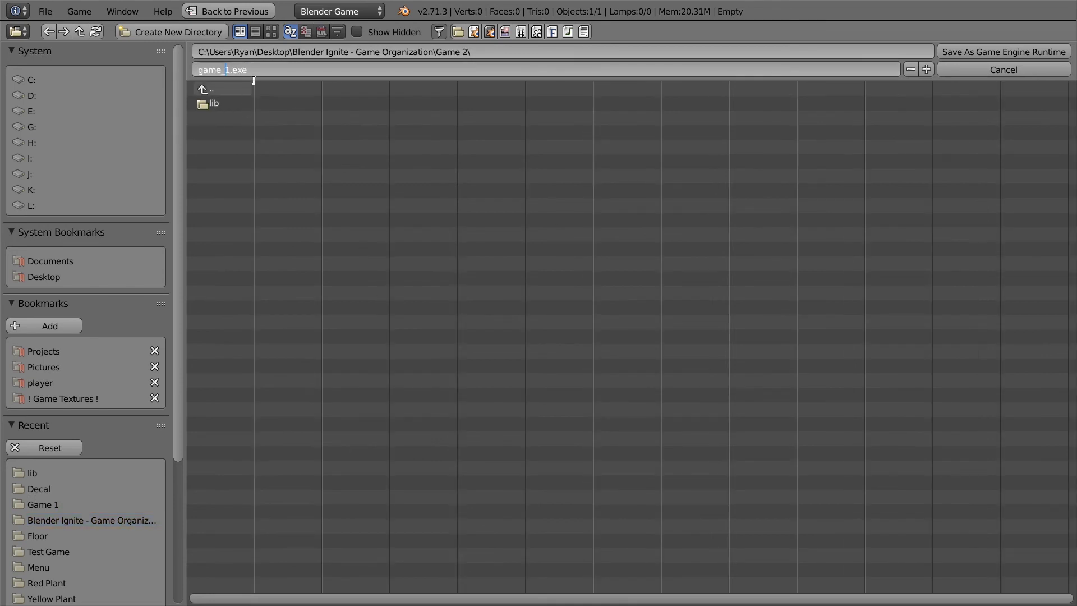
{"action": "key", "text": "Delete"}
{"action": "type", "text": "2"}
{"action": "key", "text": "Return"}
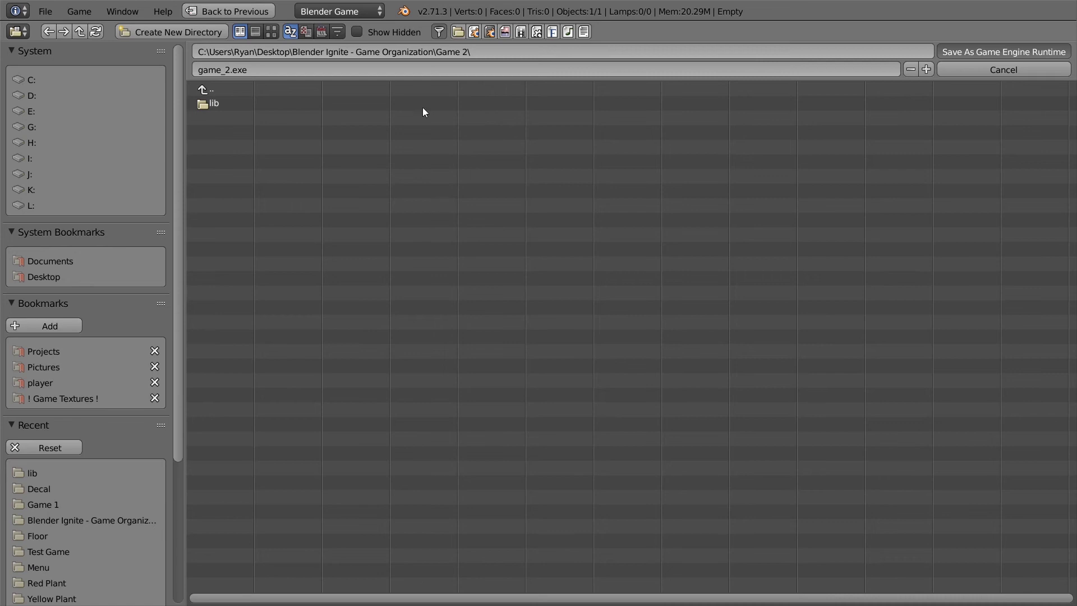
{"action": "key", "text": "Escape"}
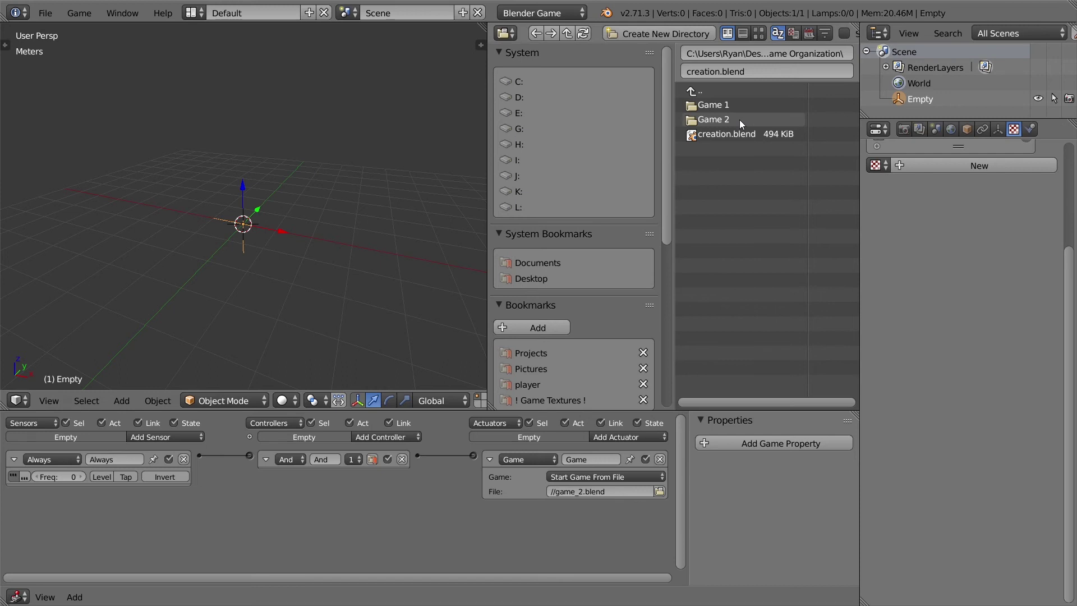
Inspect the exported game_2.exe in the Game 2 folder and game_2.blend in its lib subfolder.
{"action": "left_click", "coordinate": [712, 119]}
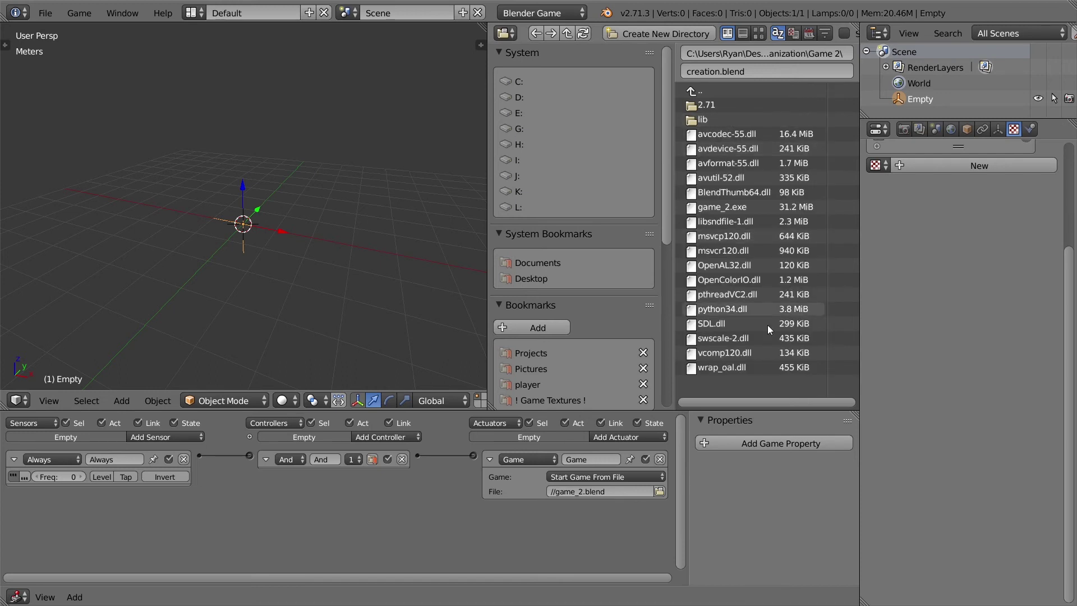
{"action": "left_click", "coordinate": [745, 206]}
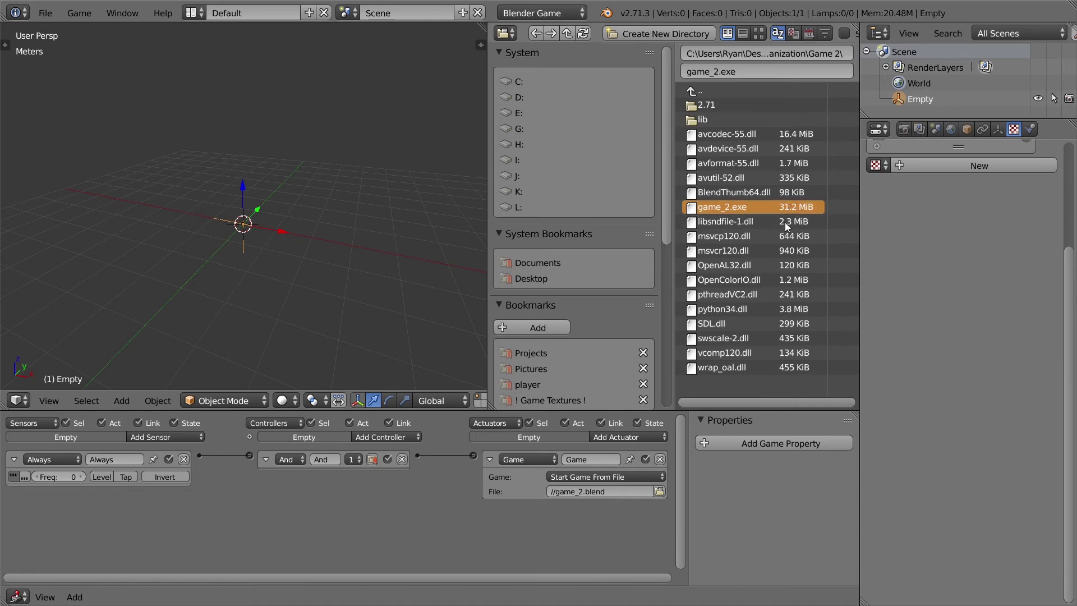
{"action": "left_click", "coordinate": [732, 123]}
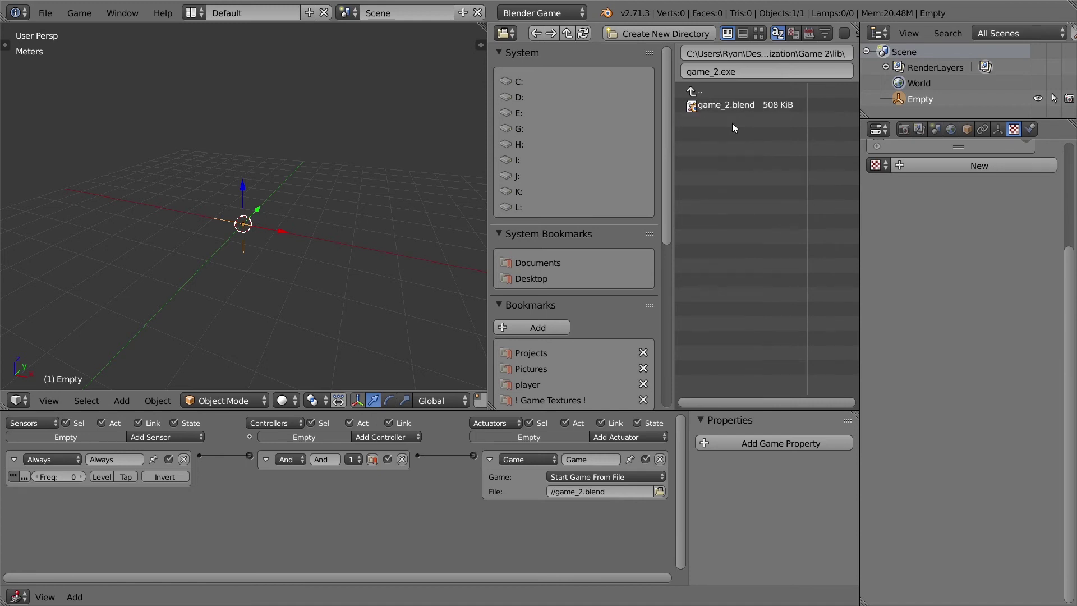
{"action": "left_click", "coordinate": [761, 104]}
{"action": "left_click", "coordinate": [725, 90]}
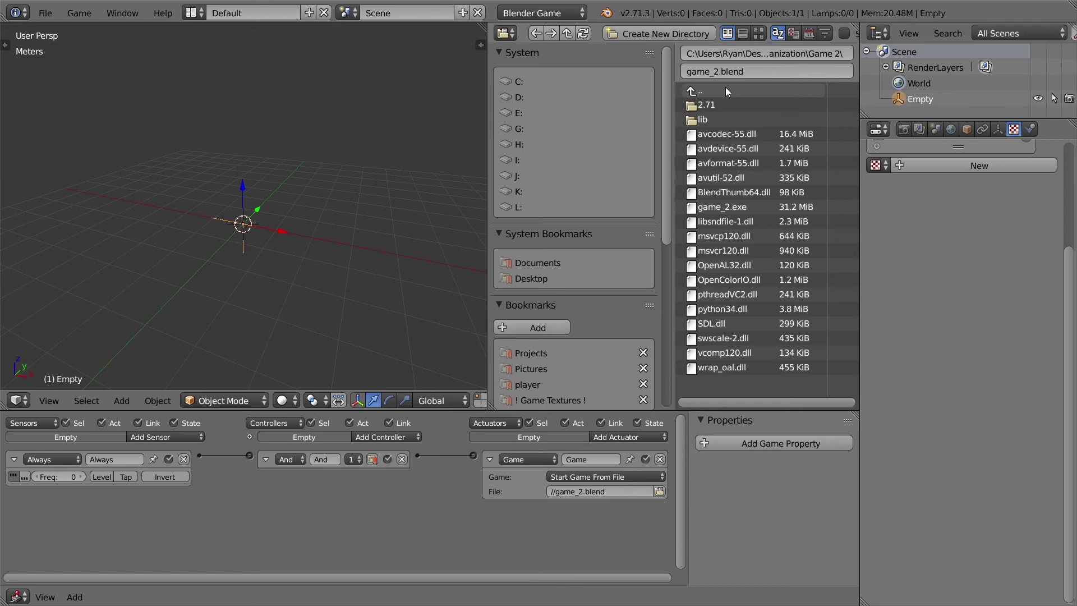
Create two new folders named Menu and Levels inside Game 2's lib folder.
{"action": "left_click", "coordinate": [729, 120]}
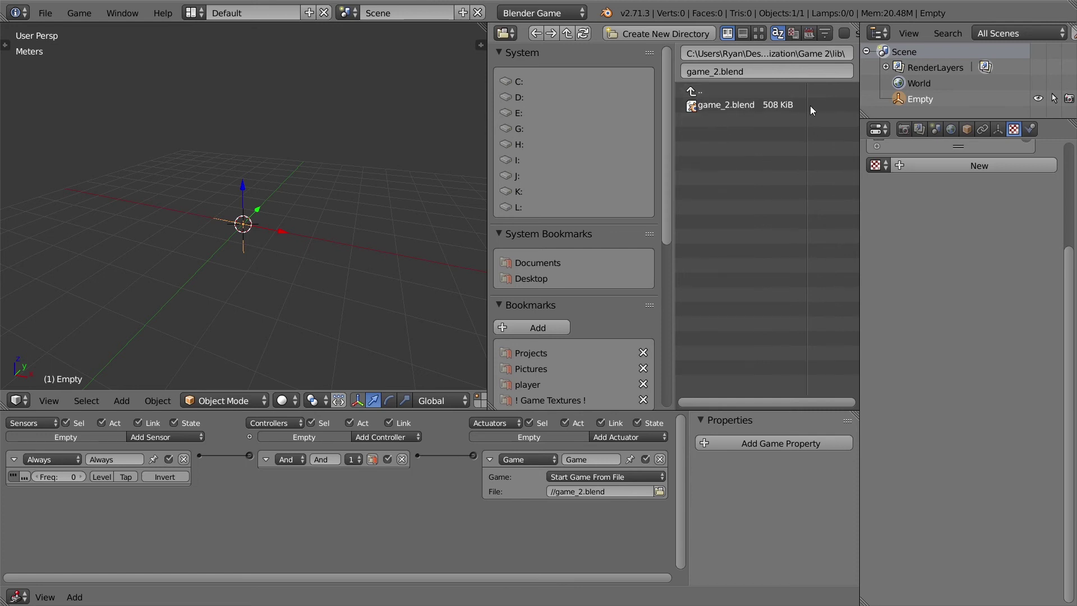
{"action": "key", "text": "i"}
{"action": "left_click", "coordinate": [744, 161]}
{"action": "type", "text": "Menu"}
{"action": "key", "text": "Return"}
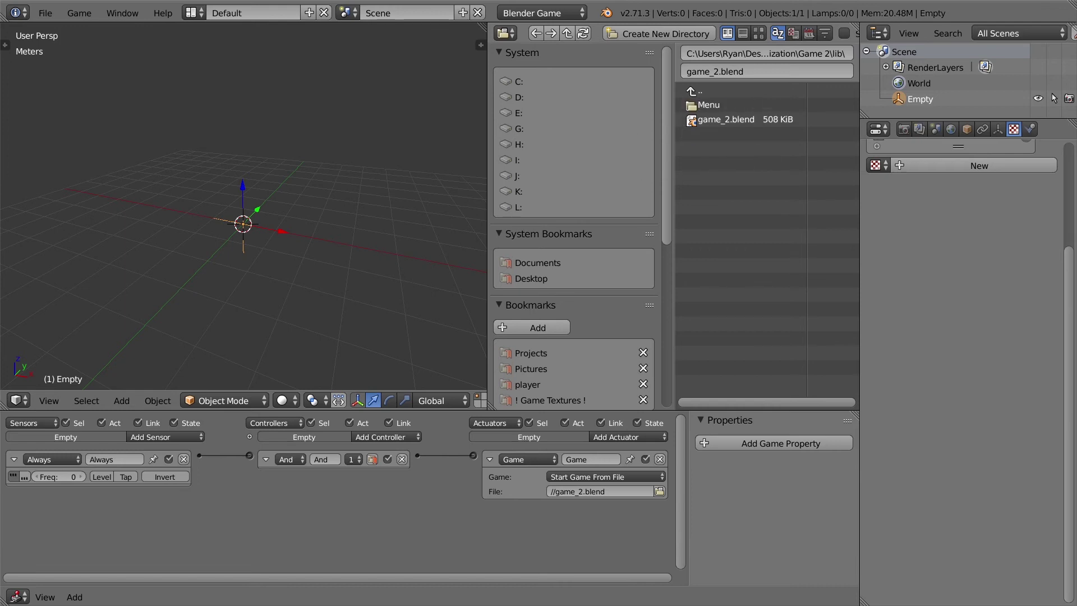
{"action": "key", "text": "i"}
{"action": "left_click", "coordinate": [738, 162]}
{"action": "type", "text": "Levels"}
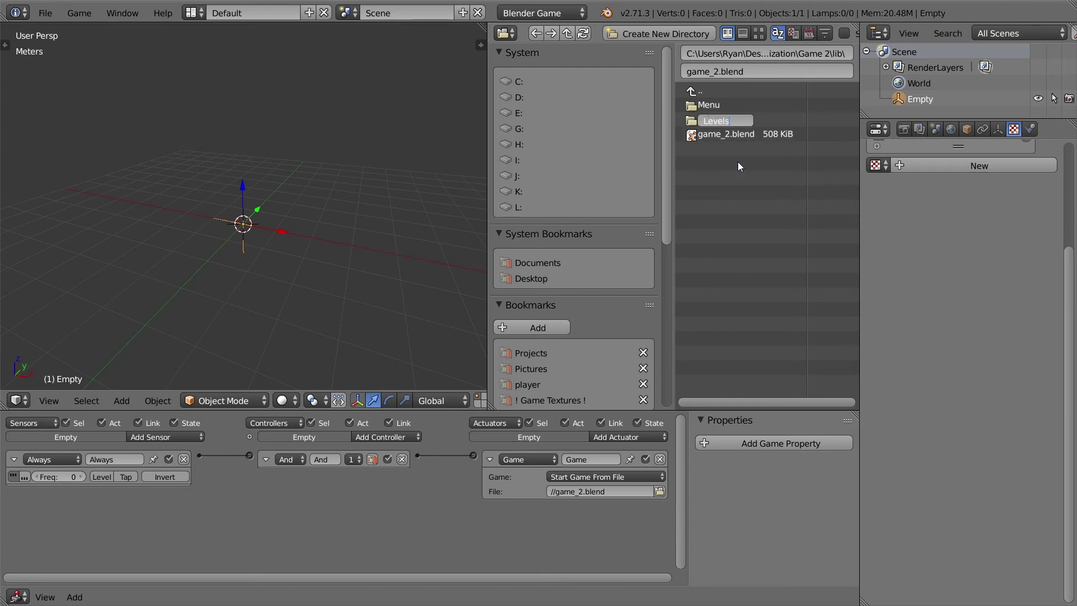
{"action": "key", "text": "Return"}
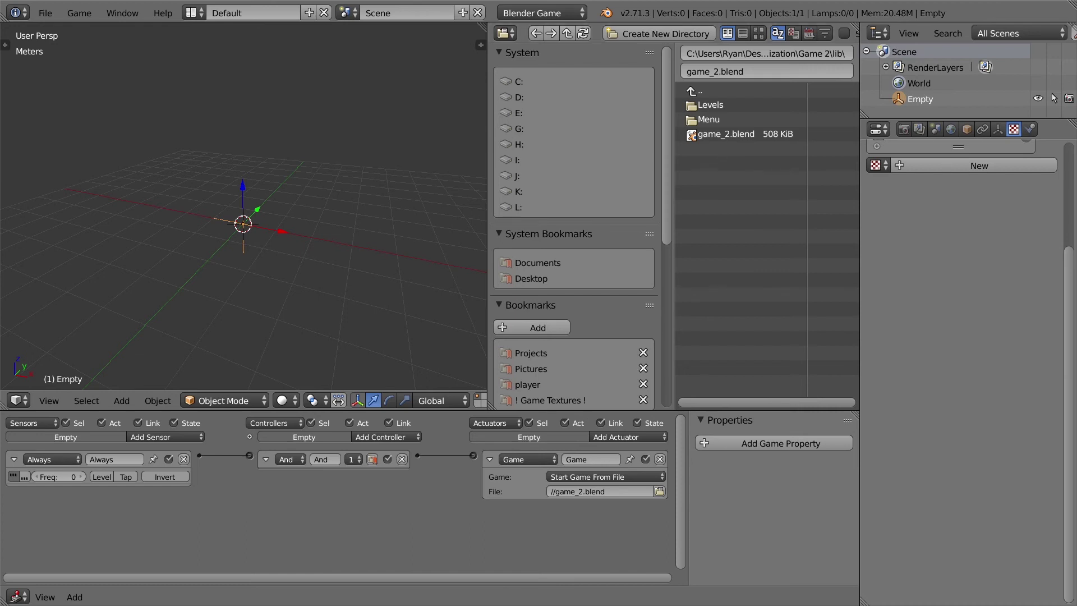
Switch to File Explorer and open the ! Main Game ! folder of the Blender Game Project - Robot Fusion project.
{"action": "left_click_drag", "start_coordinate": [1076, 135], "coordinate": [450, 134]}
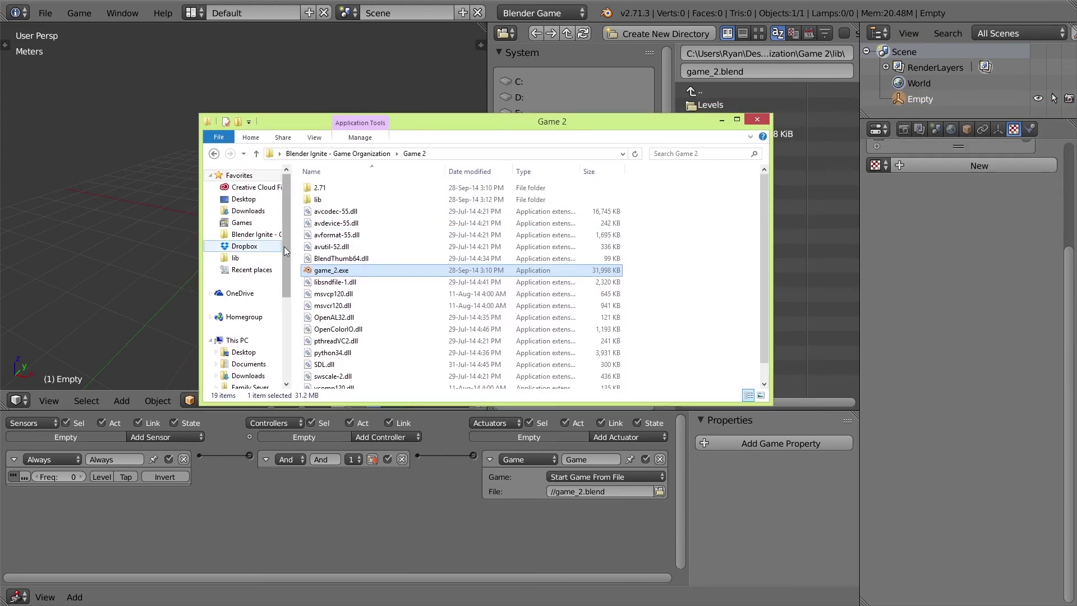
{"action": "left_click", "coordinate": [261, 235]}
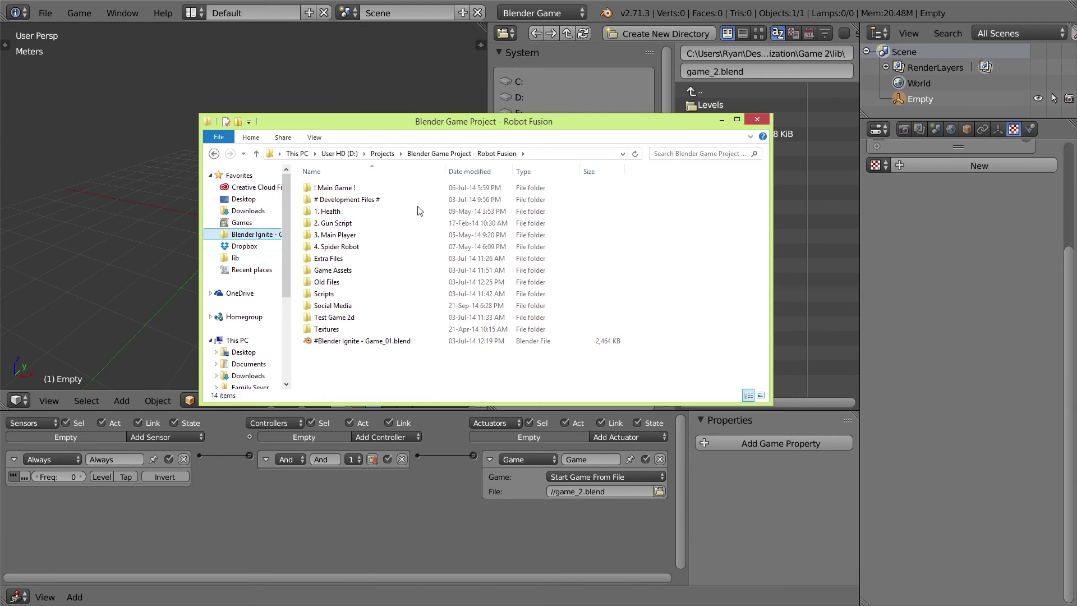
{"action": "double_click", "coordinate": [379, 188]}
{"action": "left_click", "coordinate": [377, 199]}
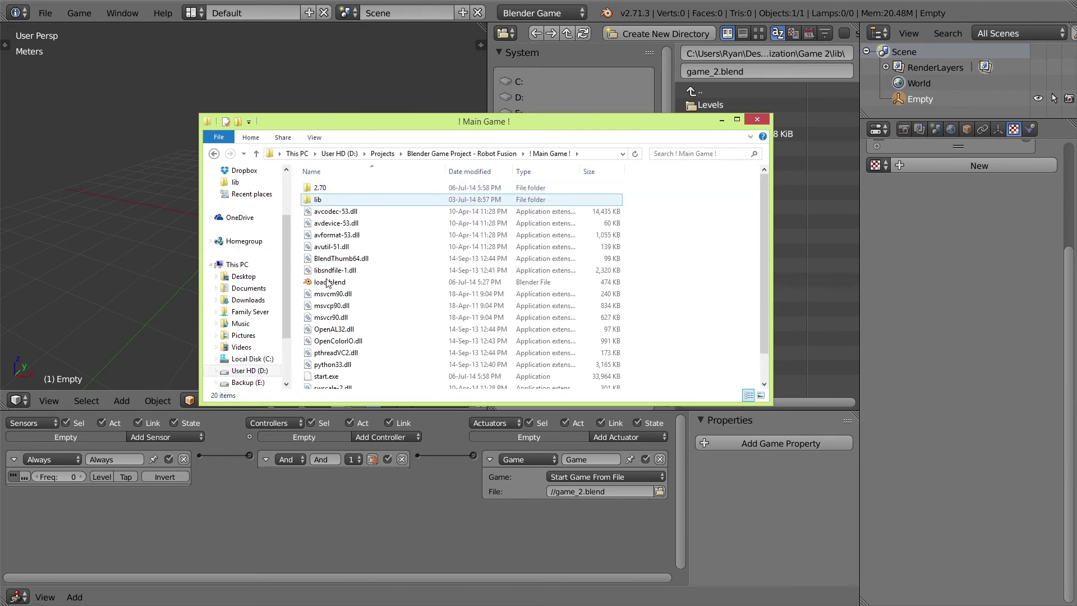
{"action": "mouse_move", "coordinate": [763, 211]}
{"action": "left_mouse_down"}
{"action": "mouse_move", "coordinate": [768, 233]}
{"action": "mouse_move", "coordinate": [771, 200]}
{"action": "left_mouse_up"}
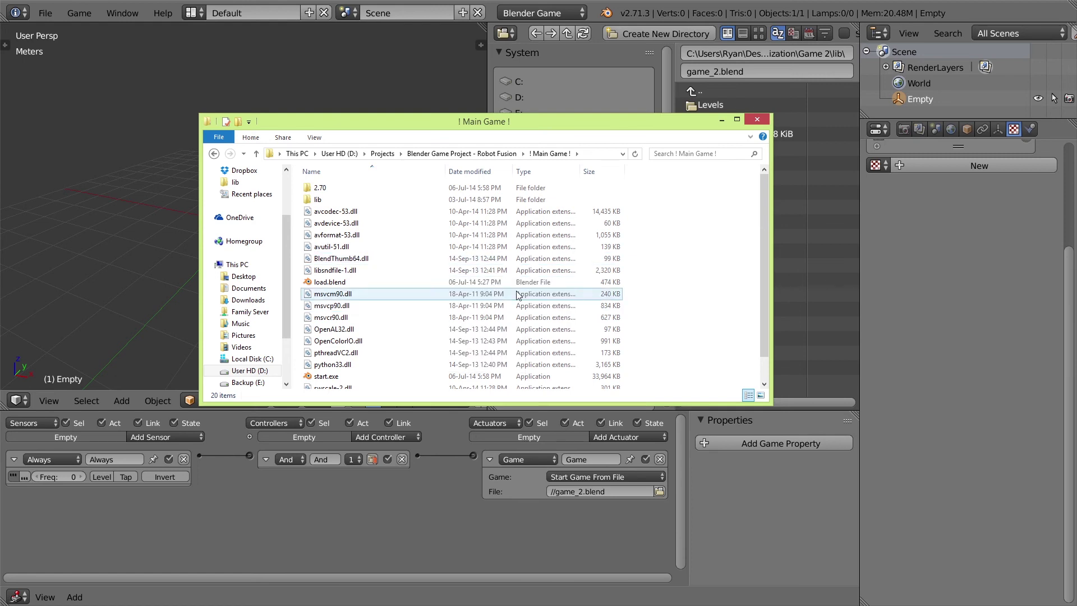
Examine the runtime files in the ! Main Game ! folder and select start.exe.
{"action": "left_click", "coordinate": [403, 187]}
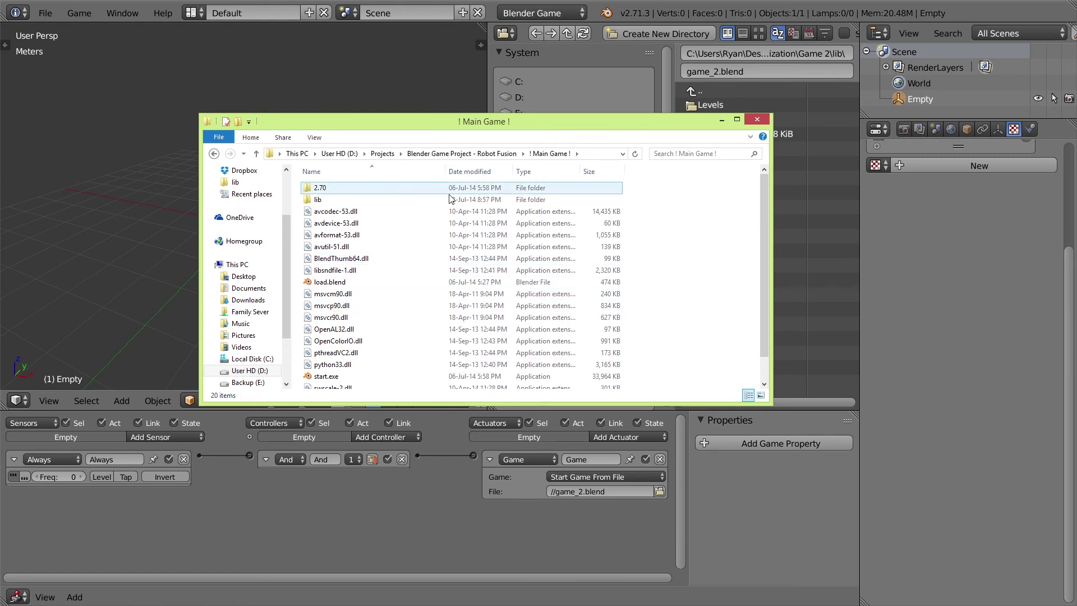
{"action": "left_click", "coordinate": [473, 295]}
{"action": "scroll", "coordinate": [449, 331], "scroll_direction": "down", "scroll_amount": 1}
{"action": "left_click", "coordinate": [436, 349]}
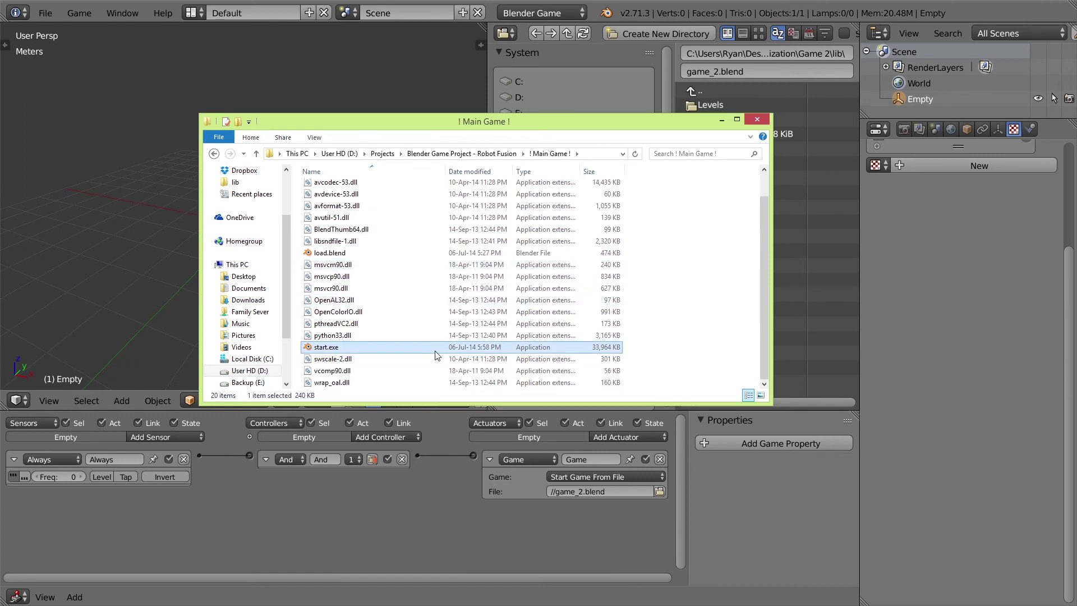
{"action": "scroll", "coordinate": [477, 335], "scroll_direction": "up", "scroll_amount": 1}
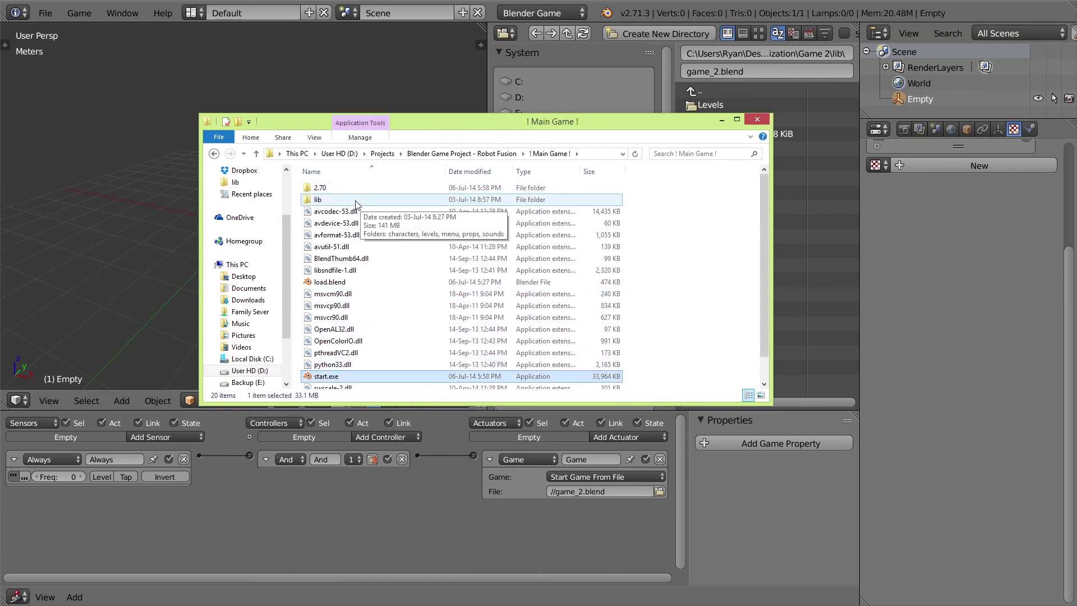
Look through the menu folder in lib, view Background.jpg from its textures subfolder, and return to lib.
{"action": "double_click", "coordinate": [356, 201]}
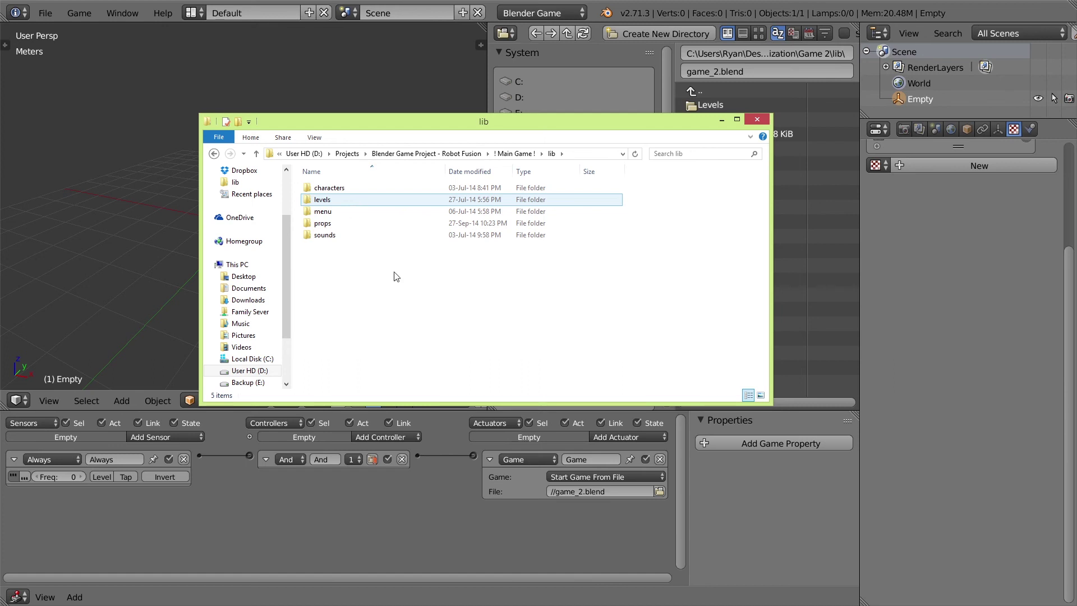
{"action": "double_click", "coordinate": [345, 212]}
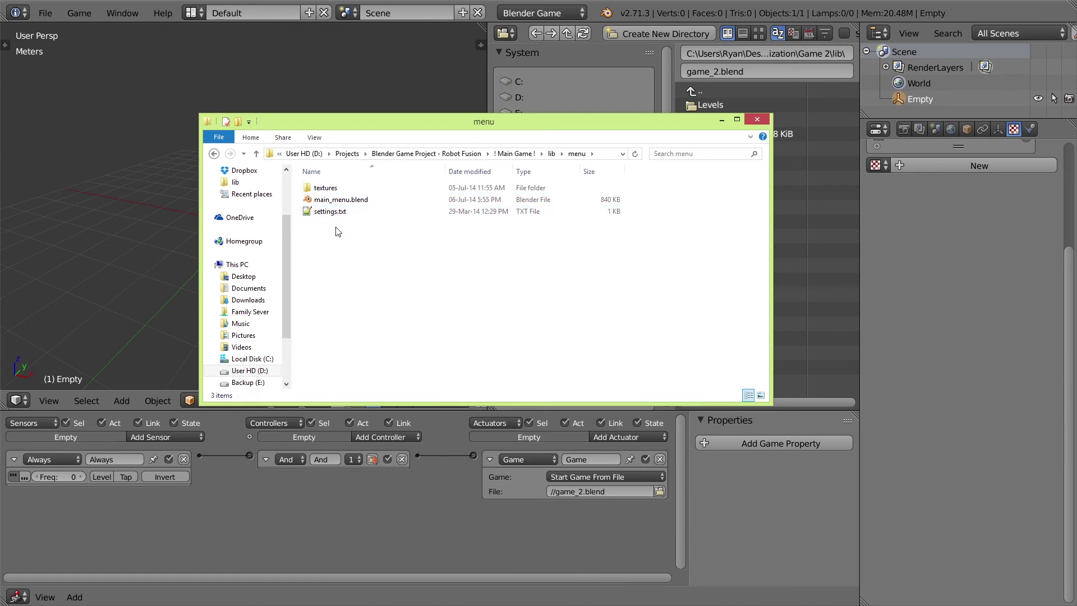
{"action": "double_click", "coordinate": [328, 188]}
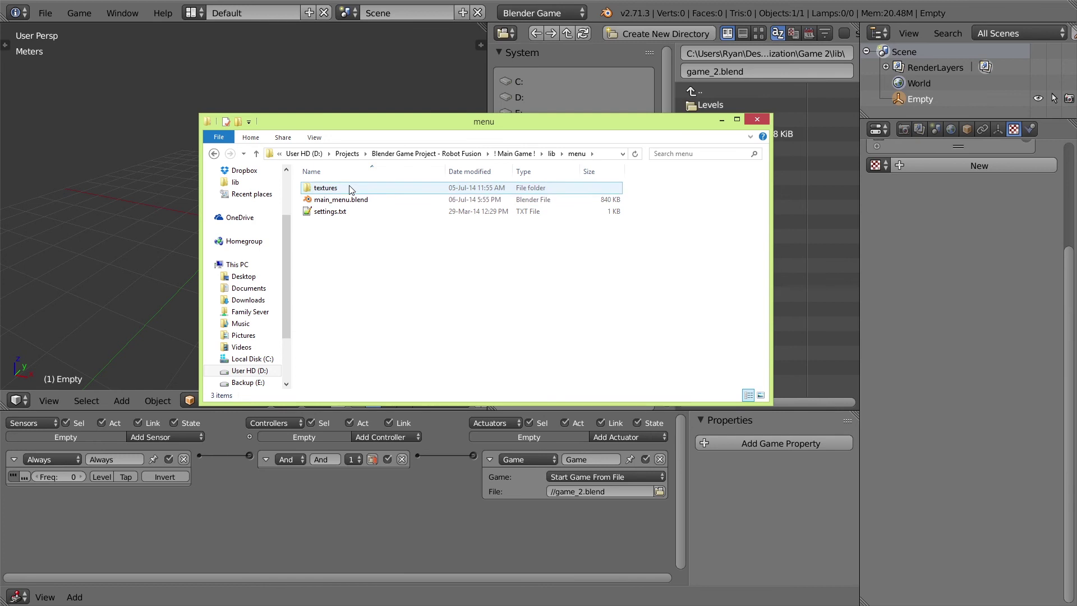
{"action": "left_click", "coordinate": [342, 216]}
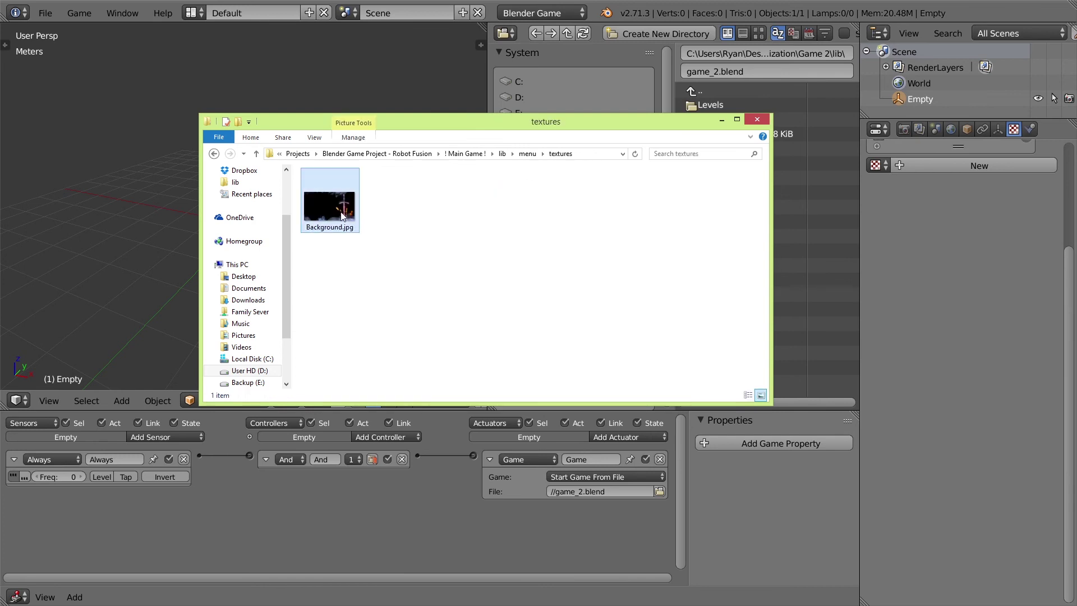
{"action": "double_click", "coordinate": [340, 218]}
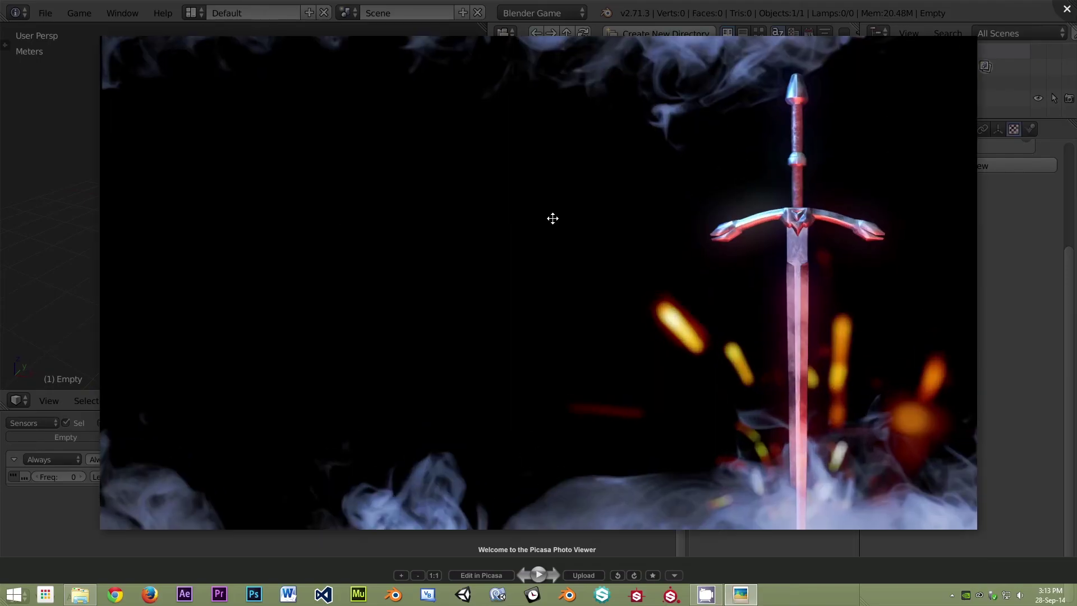
{"action": "key", "text": "Escape"}
{"action": "key", "text": "BackSpace"}
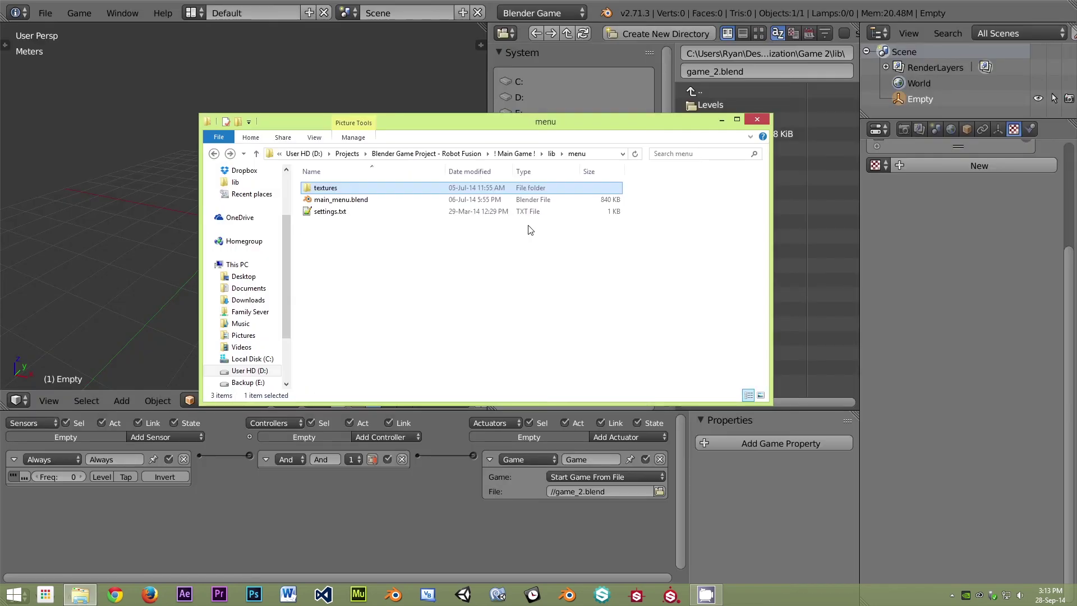
{"action": "key", "text": "BackSpace"}
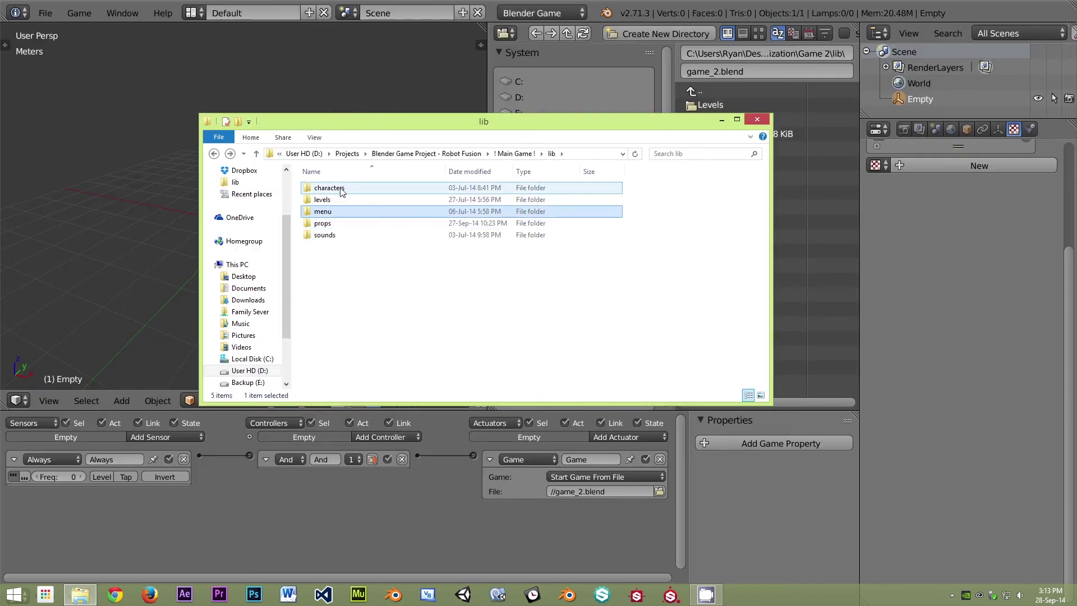
Examine the scripts and blend file in the characters folder's player subfolder, and return to lib.
{"action": "double_click", "coordinate": [347, 190]}
{"action": "double_click", "coordinate": [347, 189]}
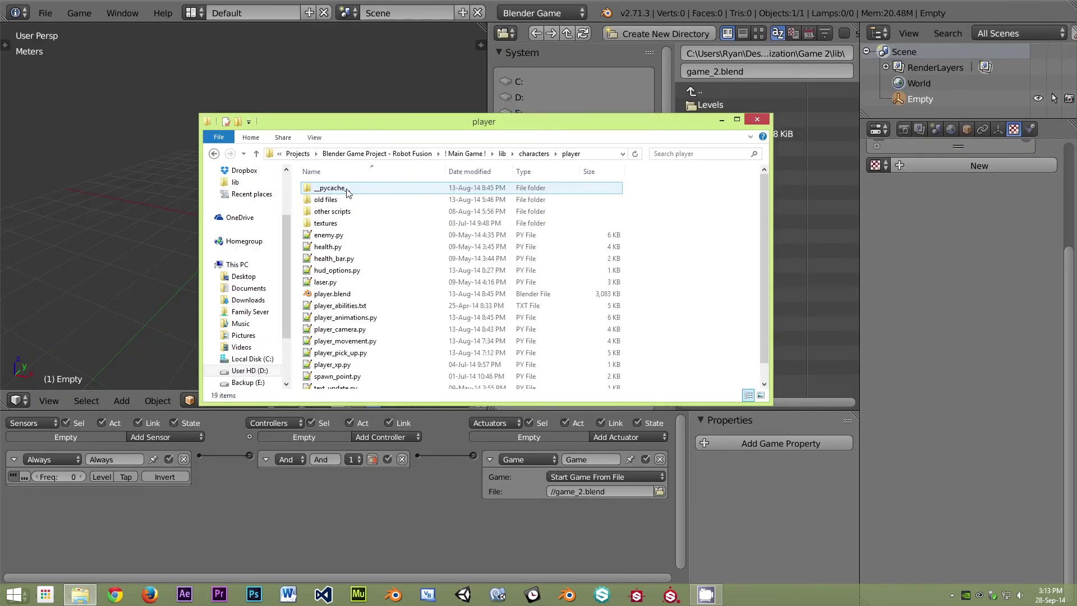
{"action": "scroll", "coordinate": [361, 292], "scroll_direction": "down", "scroll_amount": 1}
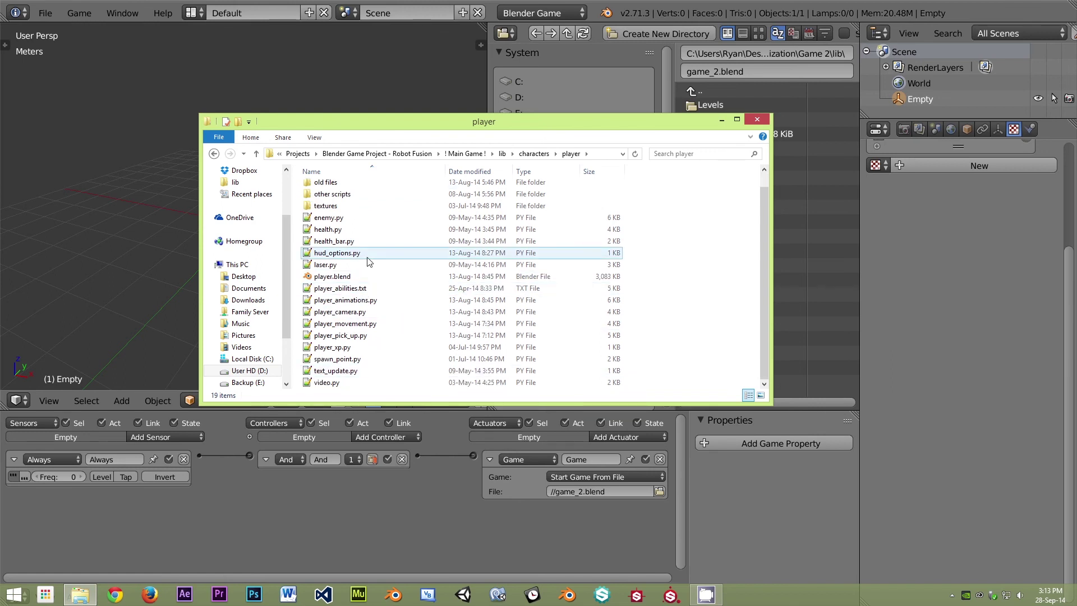
{"action": "scroll", "coordinate": [387, 281], "scroll_direction": "up", "scroll_amount": 1}
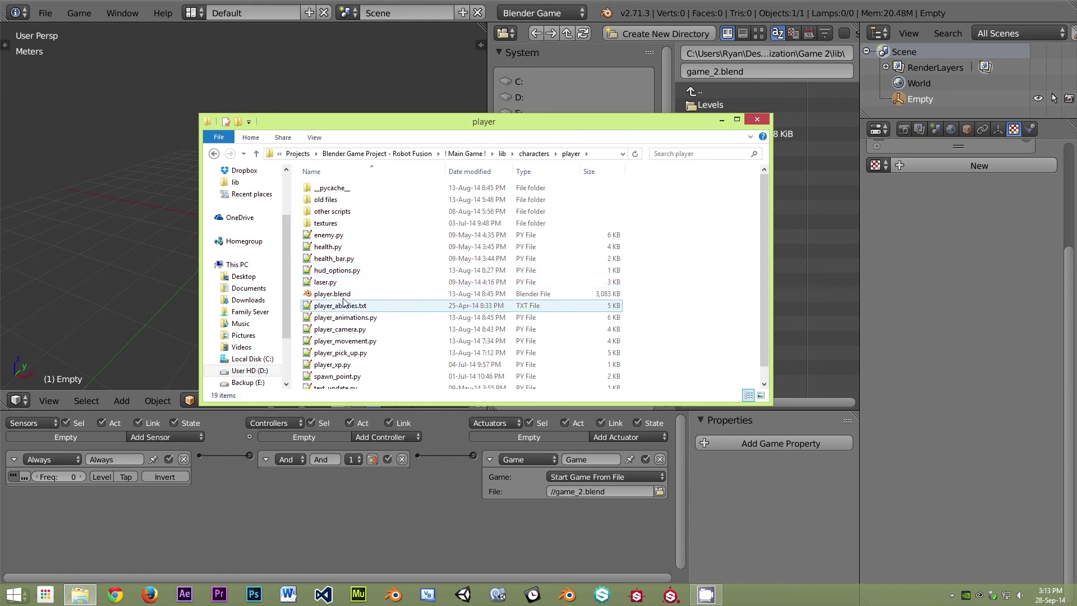
{"action": "key", "text": "BackSpace"}
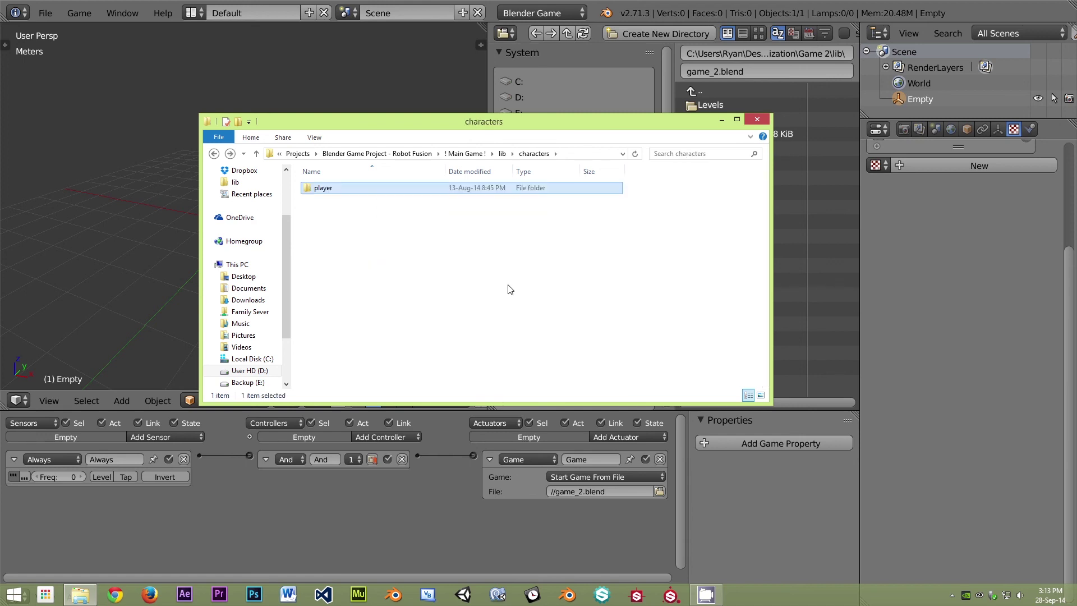
{"action": "key", "text": "BackSpace"}
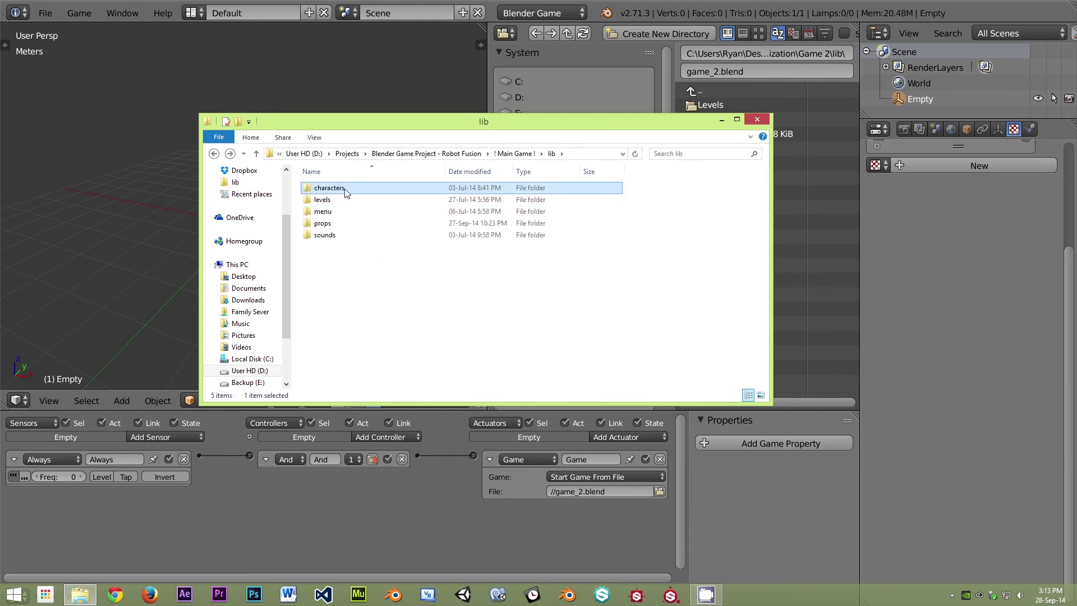
Examine the script, blend file and textures subfolder in the levels folder's 1. main level subfolder, and return to lib.
{"action": "double_click", "coordinate": [346, 201]}
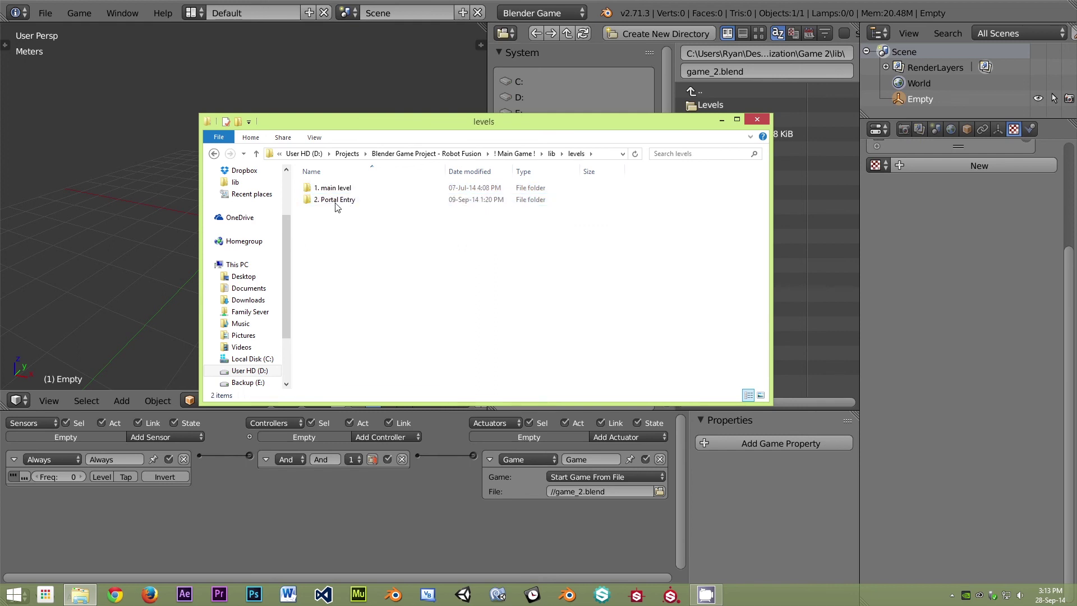
{"action": "double_click", "coordinate": [354, 189]}
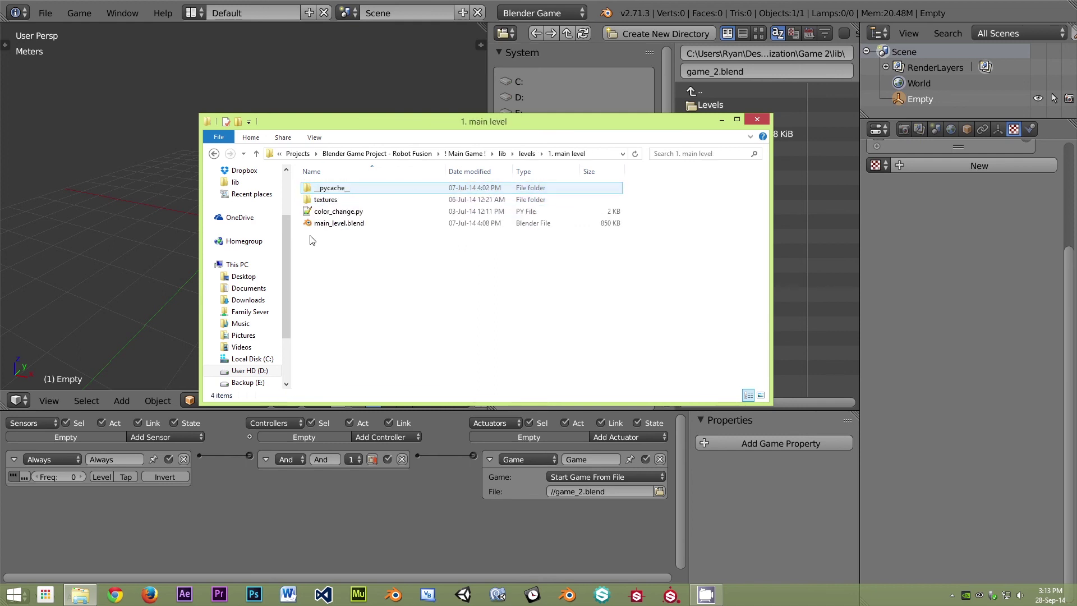
{"action": "key", "text": "BackSpace"}
{"action": "key", "text": "BackSpace"}
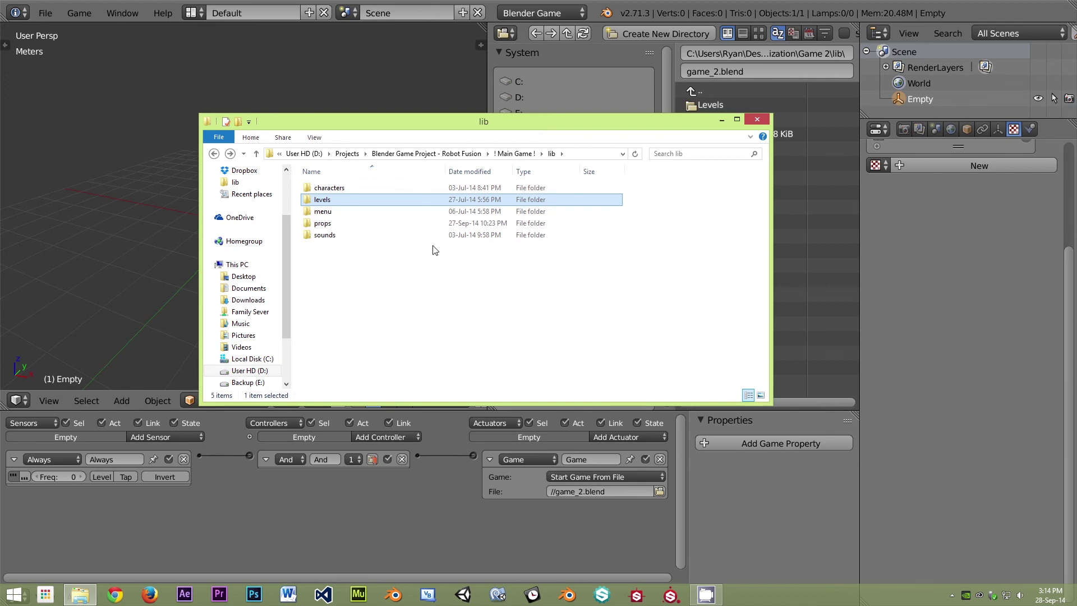
{"action": "key", "text": "BackSpace"}
{"action": "key", "text": "Return"}
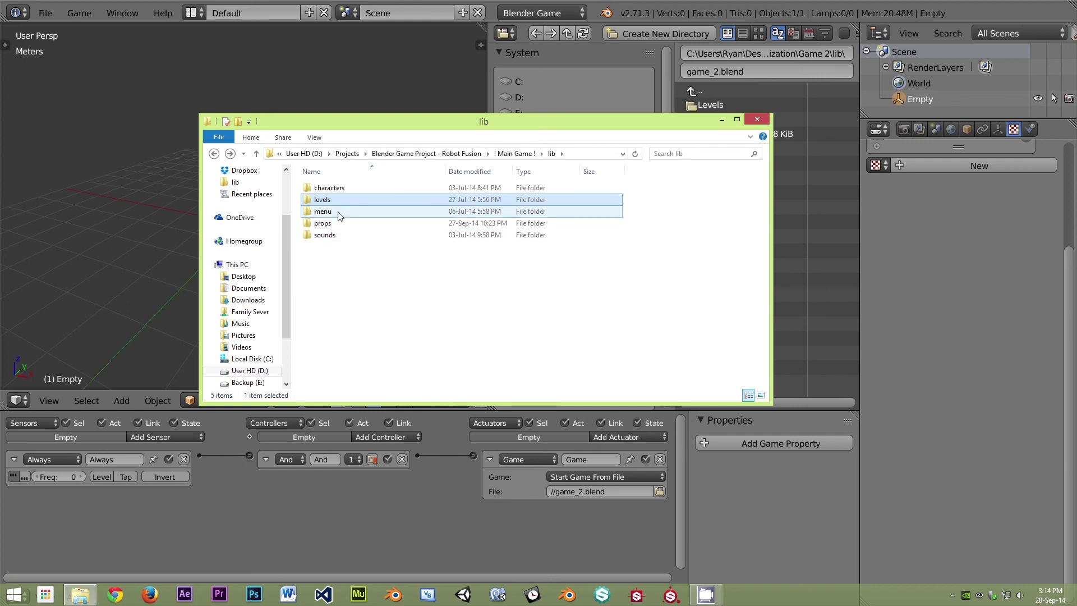
Go up to the ! Main Game ! folder, view the parent Blender Game Project - Robot Fusion folder, and reopen ! Main Game !
{"action": "left_click", "coordinate": [504, 157]}
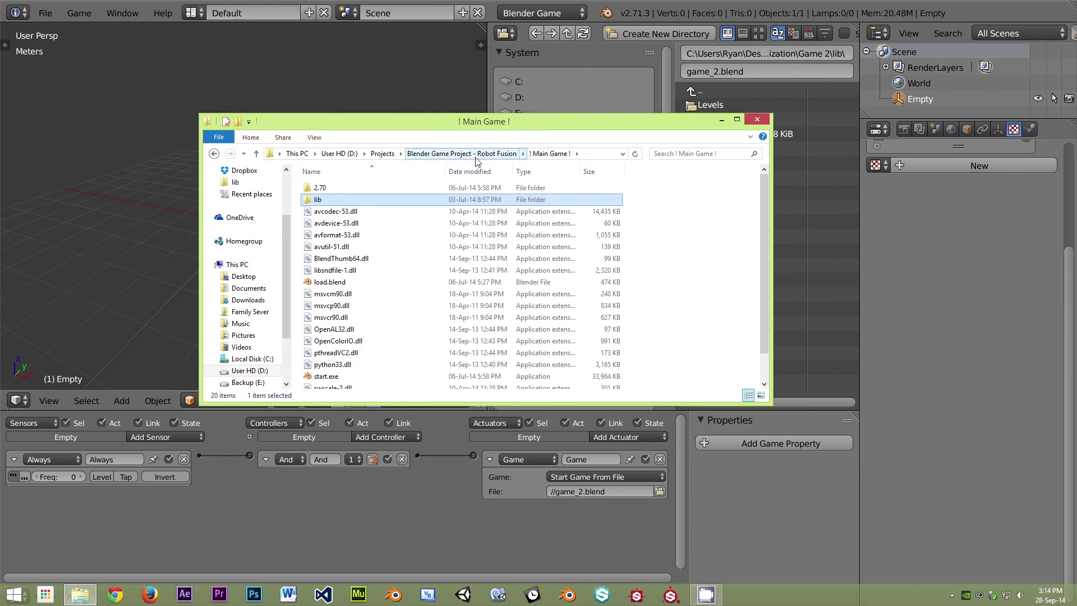
{"action": "mouse_move", "coordinate": [393, 320]}
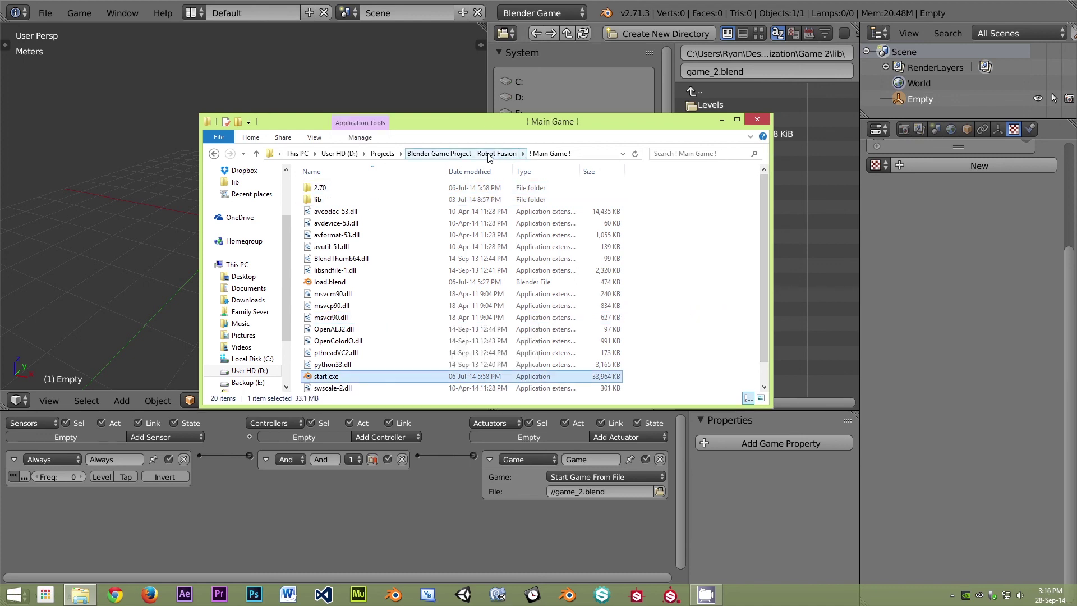
{"action": "left_click", "coordinate": [489, 154]}
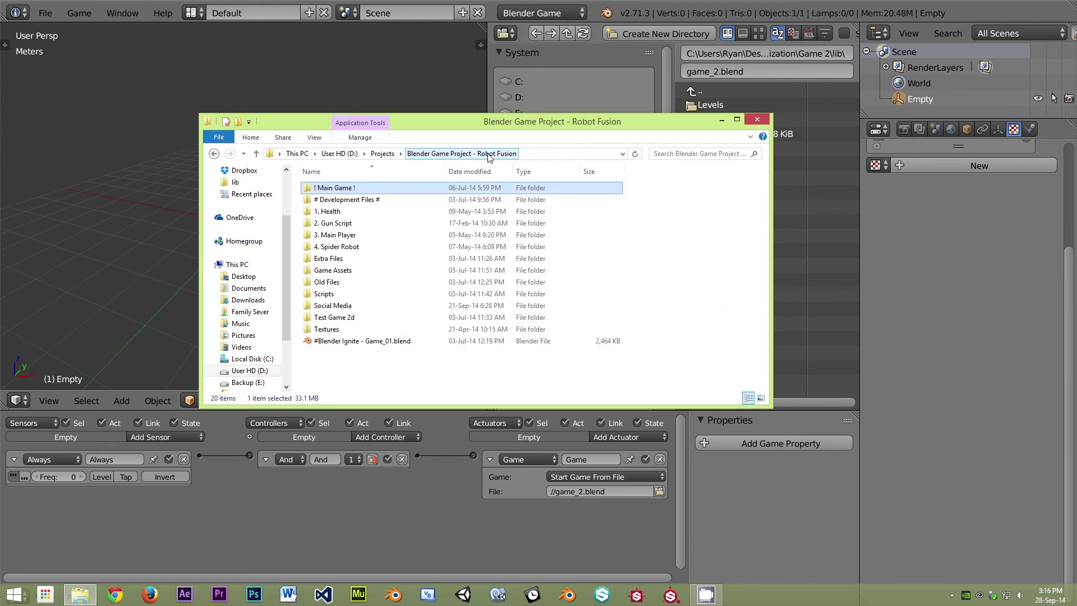
{"action": "double_click", "coordinate": [498, 191]}
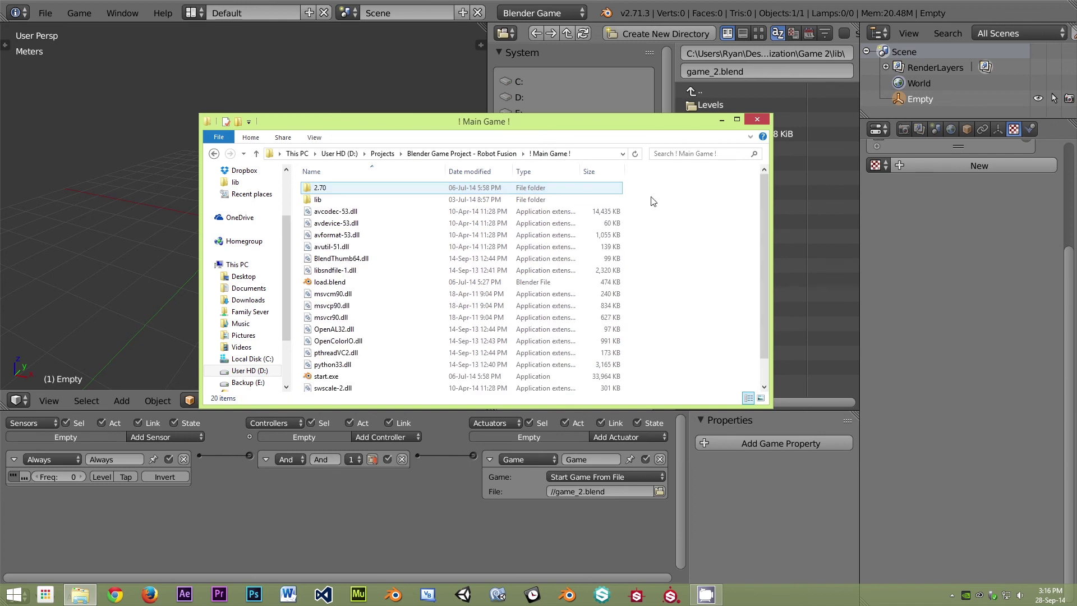
Minimize File Explorer to return to Blender and look through the file browser's drives and bookmarks.
{"action": "left_click", "coordinate": [723, 120]}
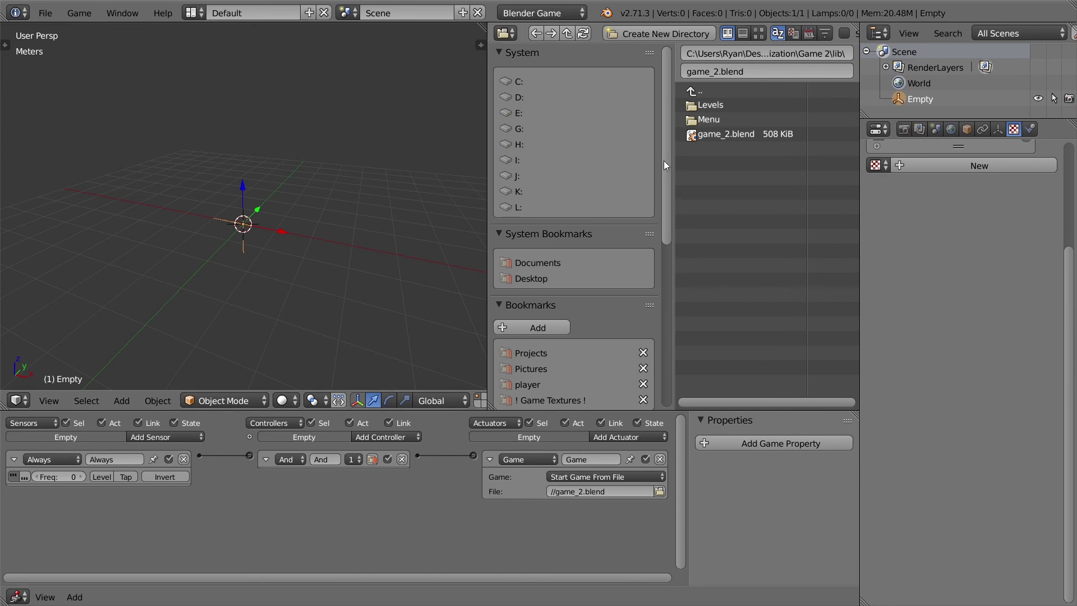
{"action": "left_click_drag", "start_coordinate": [665, 171], "coordinate": [664, 196]}
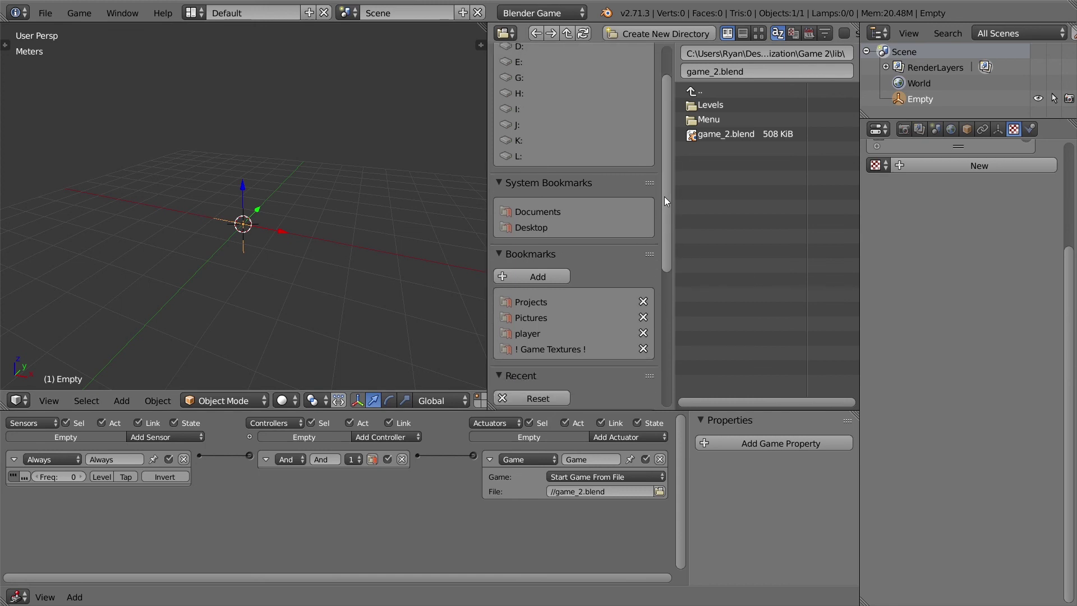